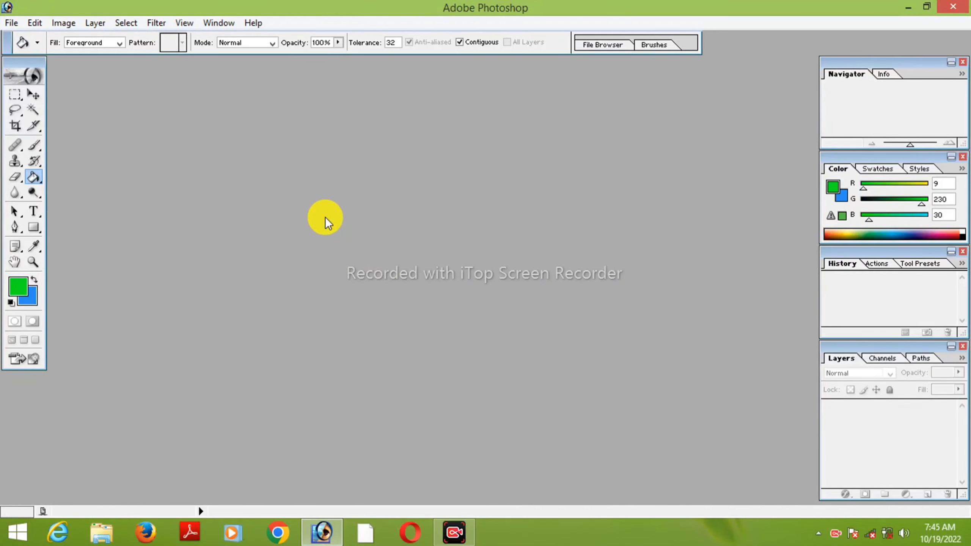
Open the photos 3K, (313) copy 2.jpg and 3K, (314) copy.jpg from the Desktop.
{"action": "double_click", "coordinate": [324, 217]}
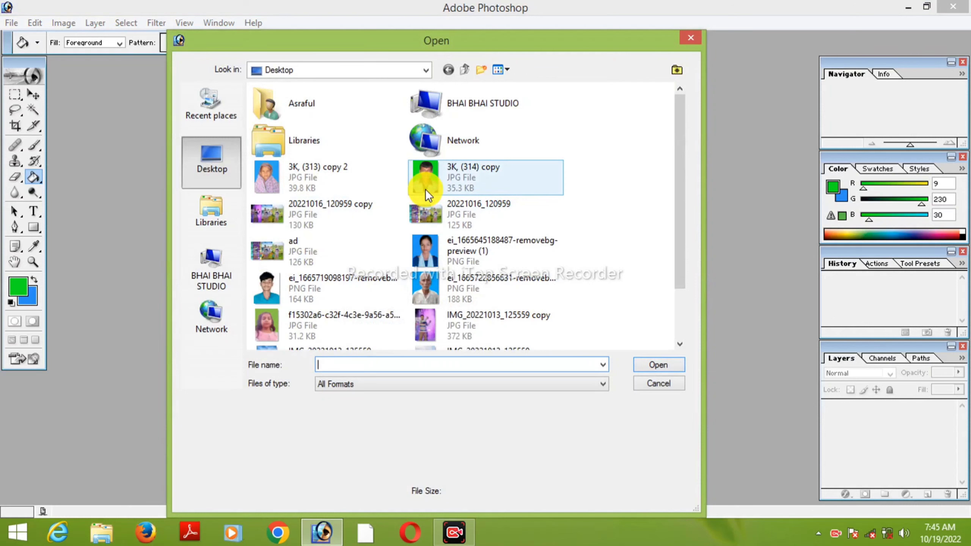
{"action": "left_click", "coordinate": [313, 186]}
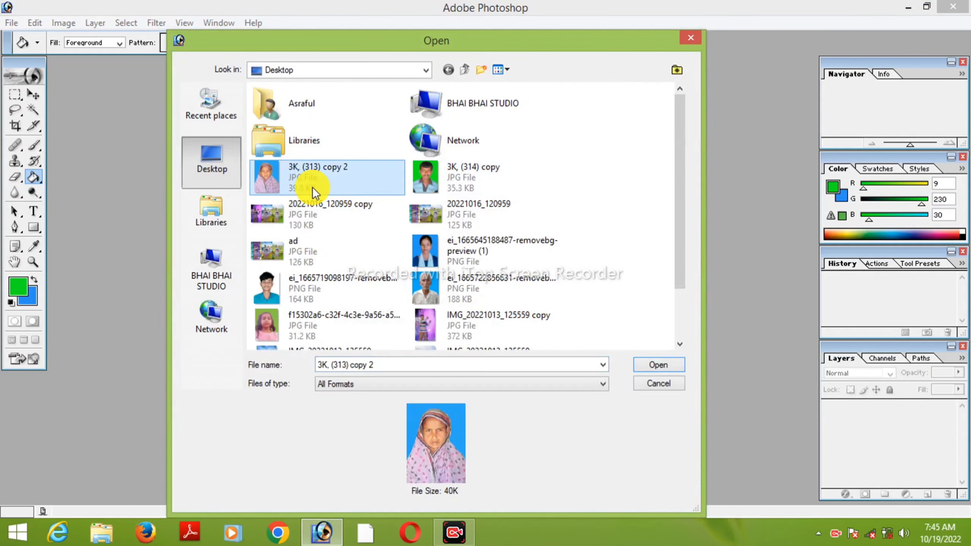
{"action": "left_click", "coordinate": [643, 363]}
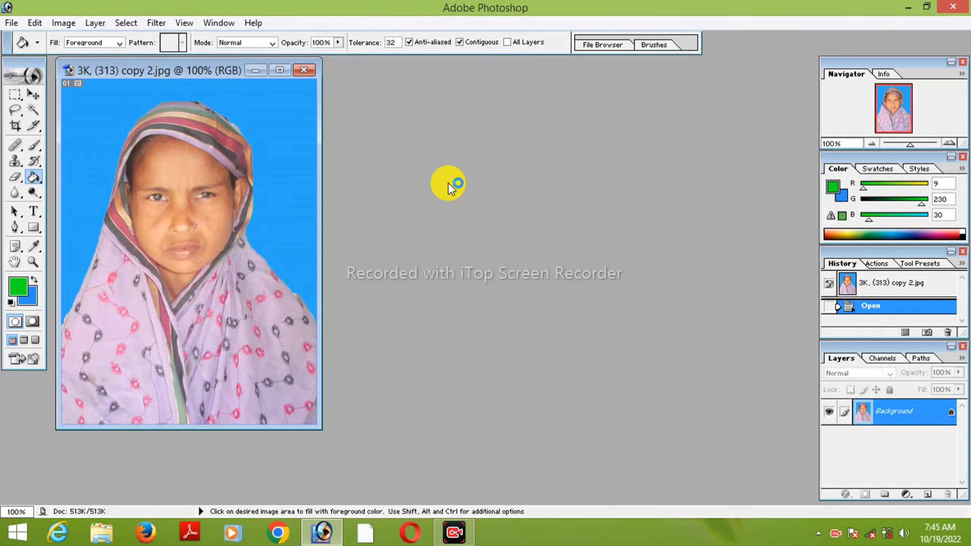
{"action": "double_click", "coordinate": [448, 183]}
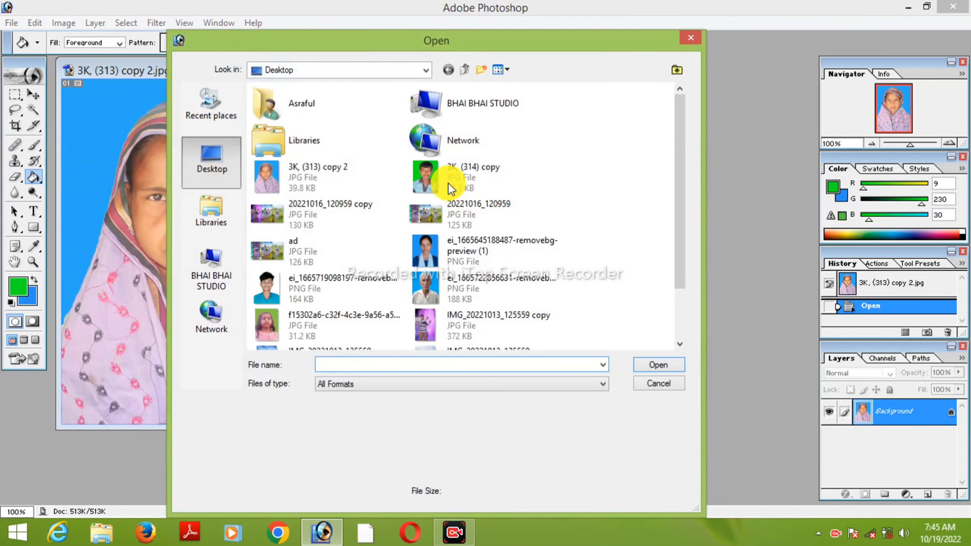
{"action": "left_click", "coordinate": [447, 182]}
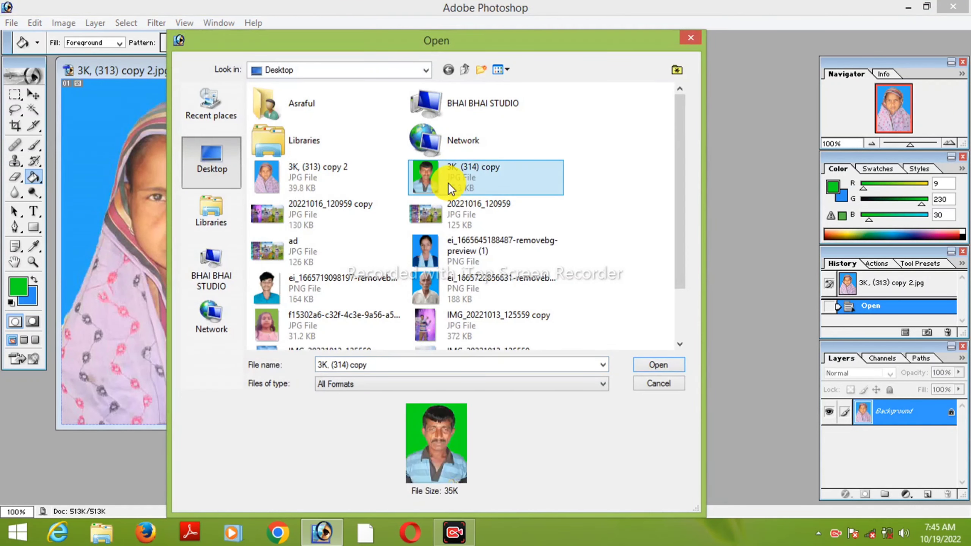
{"action": "left_click", "coordinate": [664, 367]}
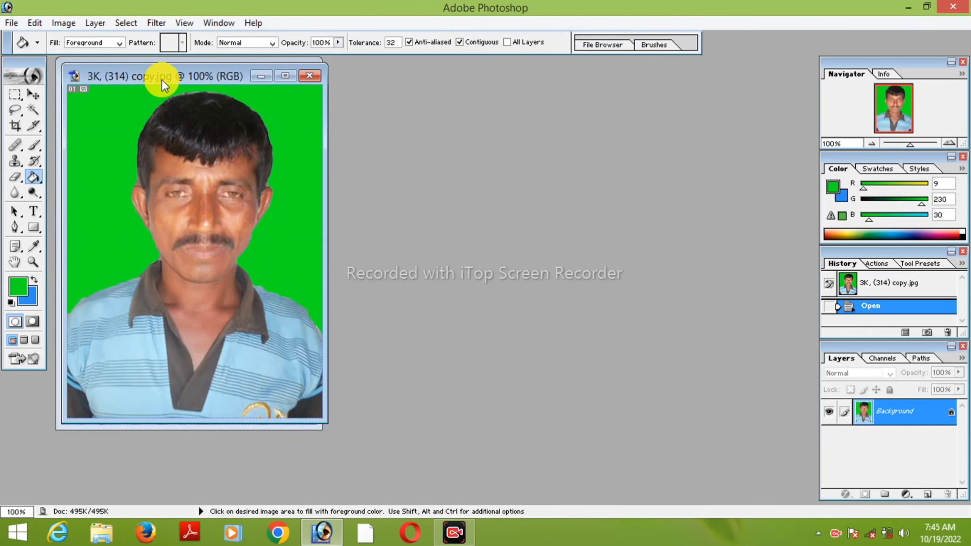
Arrange the two photo windows side by side in the workspace.
{"action": "left_click_drag", "start_coordinate": [158, 77], "coordinate": [419, 92]}
{"action": "double_click", "coordinate": [420, 91]}
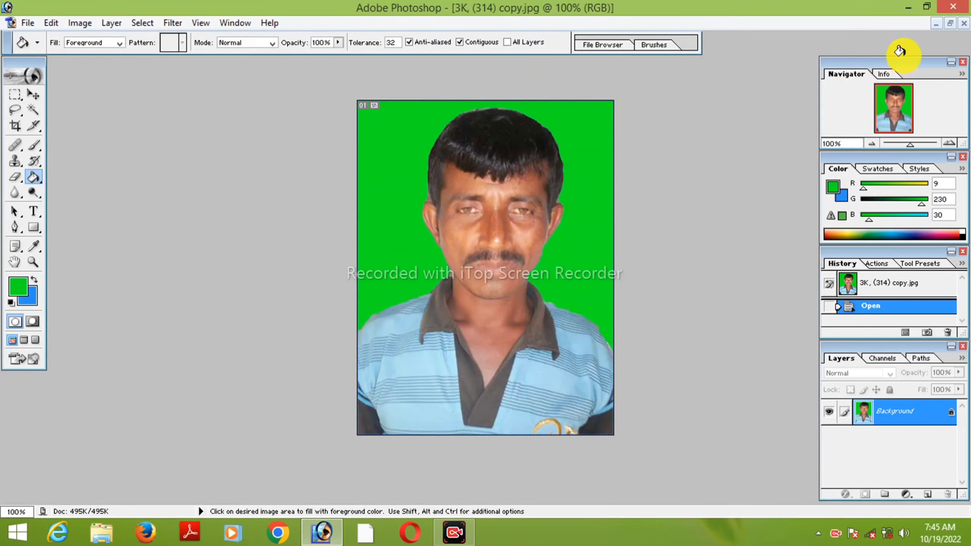
{"action": "left_click", "coordinate": [951, 23]}
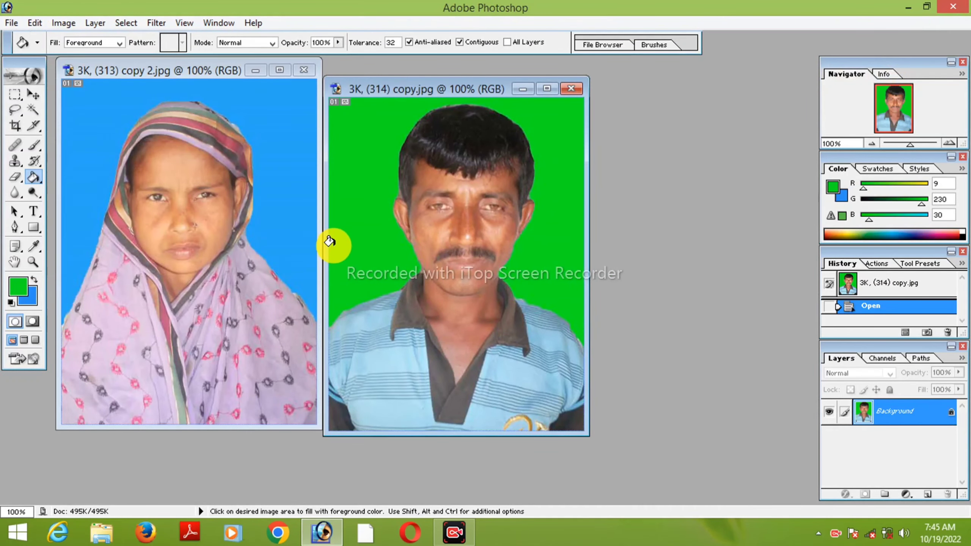
{"action": "left_click_drag", "start_coordinate": [444, 89], "coordinate": [460, 89]}
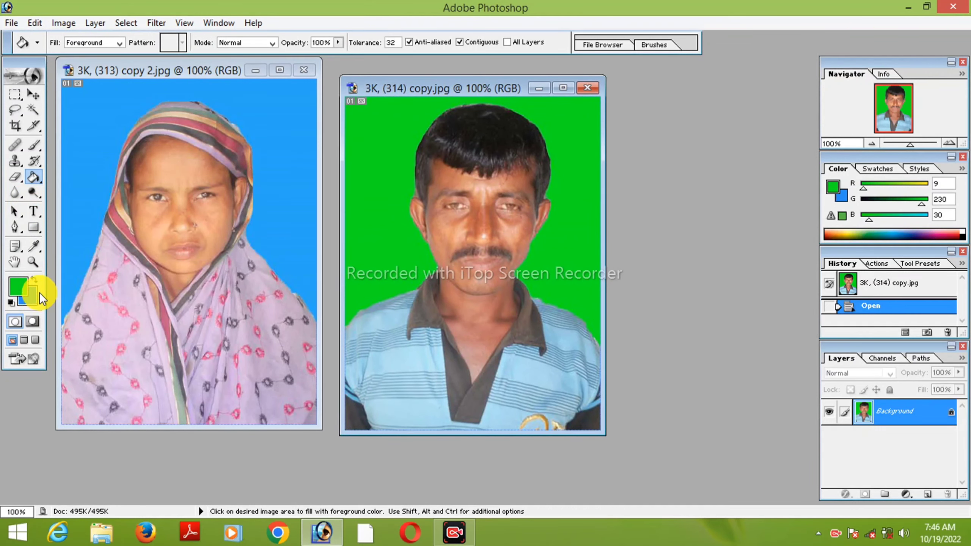
Set the foreground colour to blue (R15 G133 B207).
{"action": "left_click", "coordinate": [23, 291]}
{"action": "left_click", "coordinate": [519, 261]}
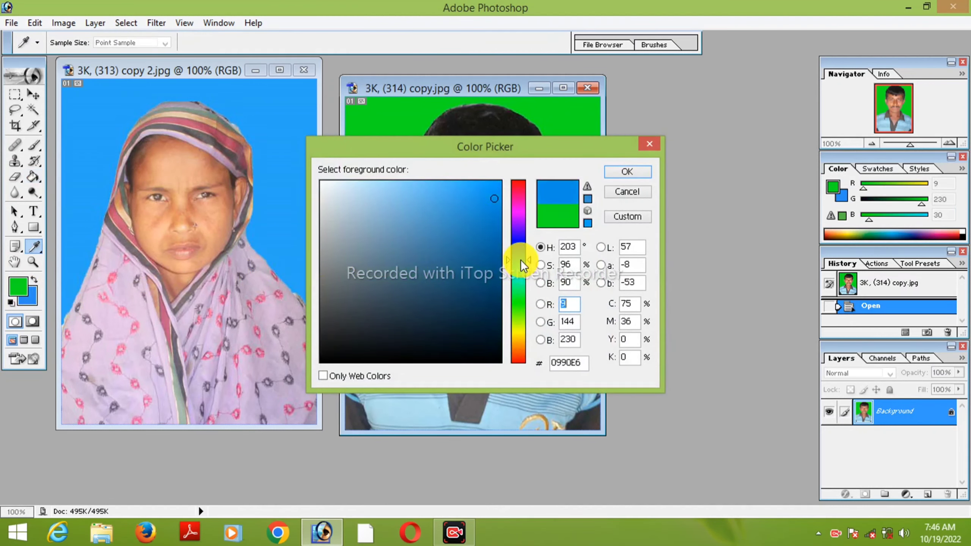
{"action": "left_click", "coordinate": [488, 215]}
{"action": "left_click", "coordinate": [635, 175]}
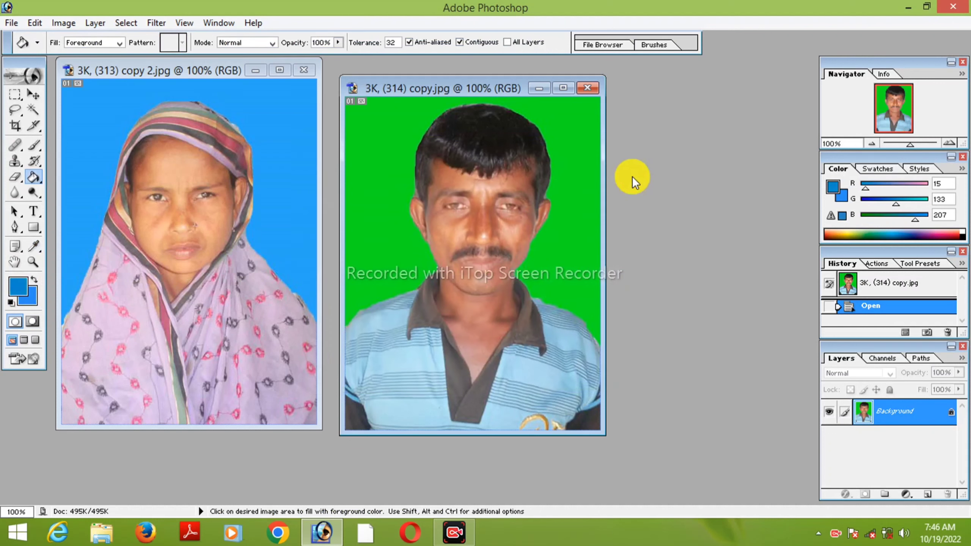
Paint-bucket fill the man's green background with the blue.
{"action": "left_click", "coordinate": [377, 108]}
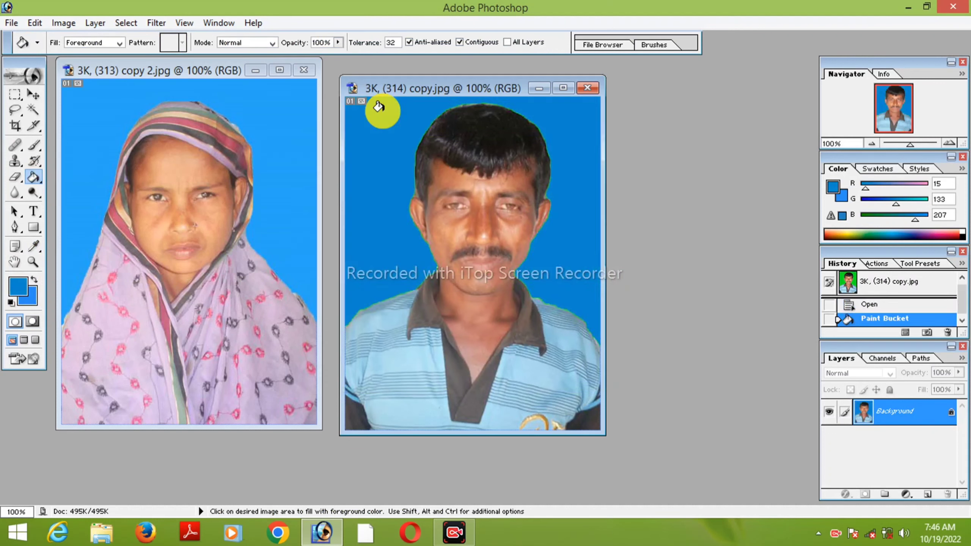
{"action": "left_click", "coordinate": [376, 175]}
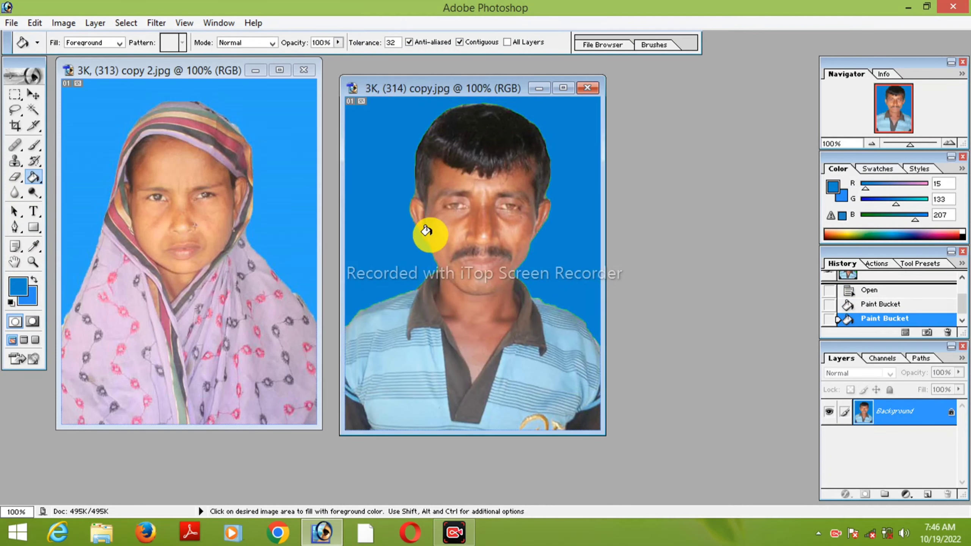
{"action": "key", "text": "ctrl+minus"}
{"action": "left_click", "coordinate": [391, 130]}
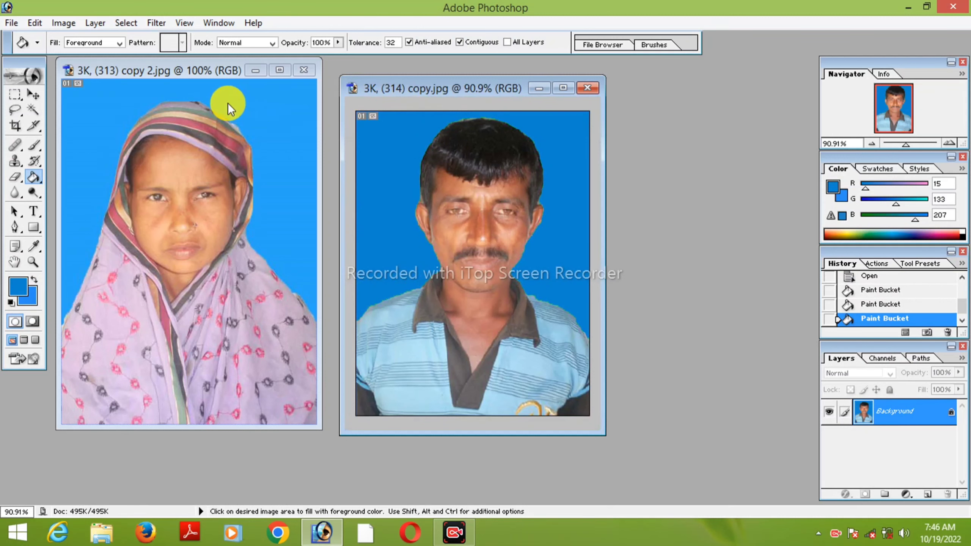
Move the man's photo window further right.
{"action": "mouse_move", "coordinate": [484, 82]}
{"action": "left_mouse_down"}
{"action": "mouse_move", "coordinate": [472, 80]}
{"action": "mouse_move", "coordinate": [627, 73]}
{"action": "left_mouse_up"}
{"action": "right_click", "coordinate": [468, 79]}
{"action": "left_click", "coordinate": [461, 79]}
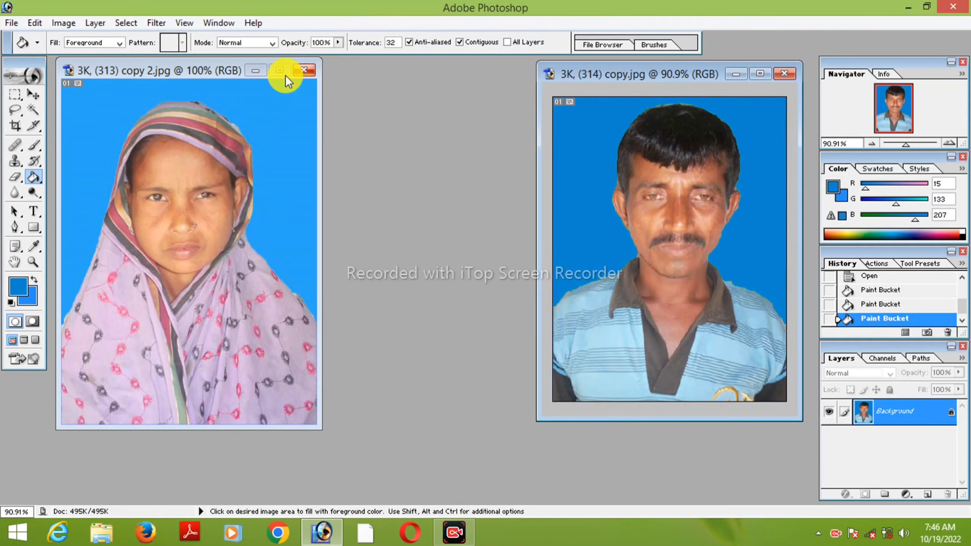
Create a new blank document using the 5 x 7 inch preset size.
{"action": "mouse_move", "coordinate": [285, 76]}
{"action": "left_mouse_down"}
{"action": "mouse_move", "coordinate": [196, 73]}
{"action": "mouse_move", "coordinate": [451, 66]}
{"action": "left_mouse_up"}
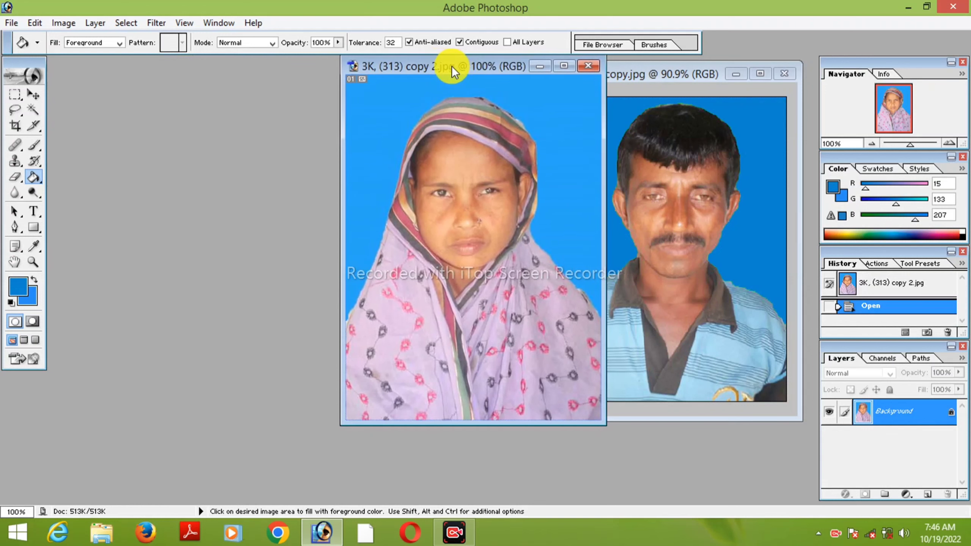
{"action": "left_click", "coordinate": [12, 22]}
{"action": "left_click", "coordinate": [16, 37]}
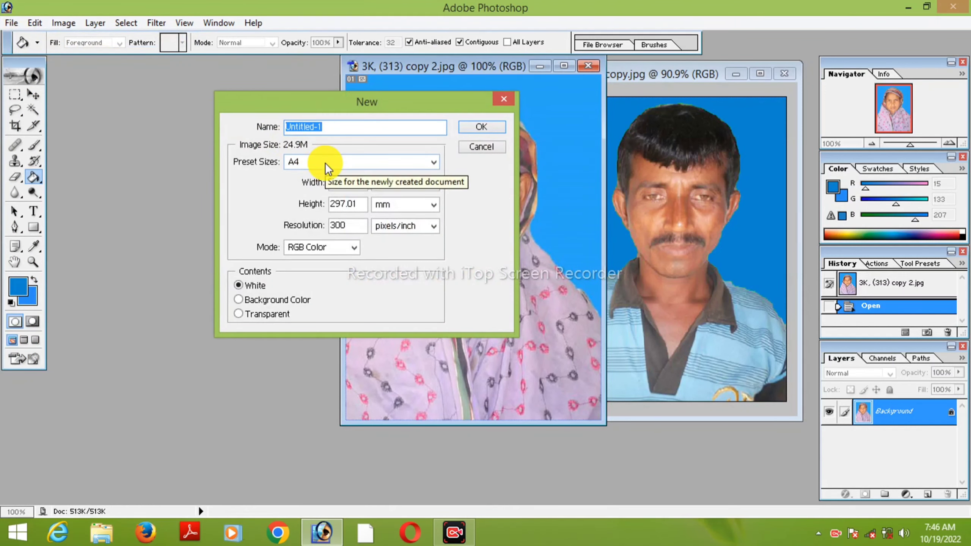
{"action": "left_click", "coordinate": [324, 163]}
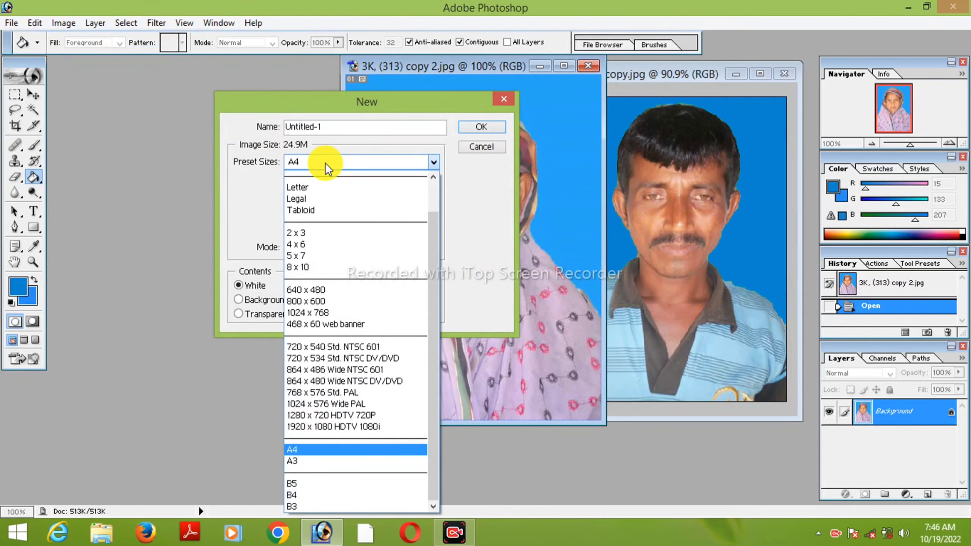
{"action": "left_click", "coordinate": [316, 257]}
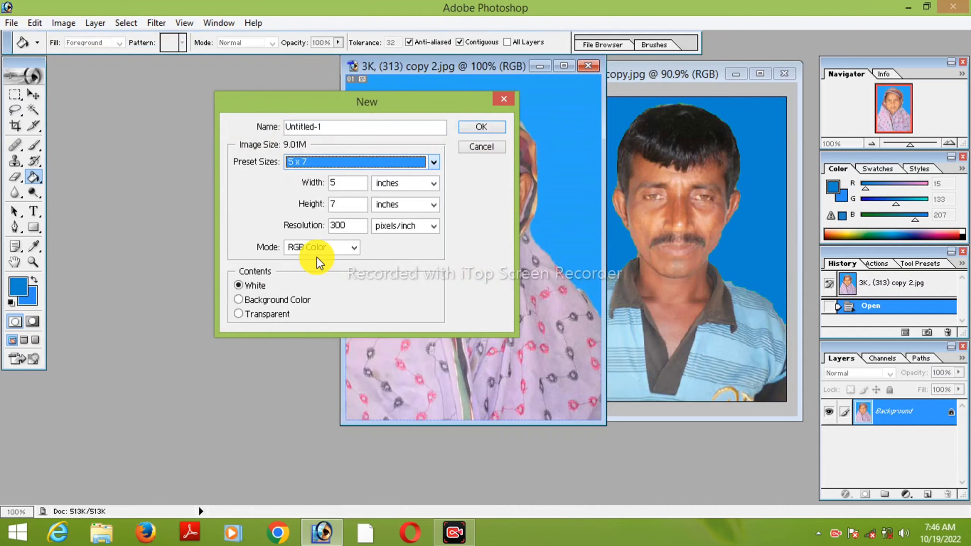
{"action": "left_click", "coordinate": [474, 125]}
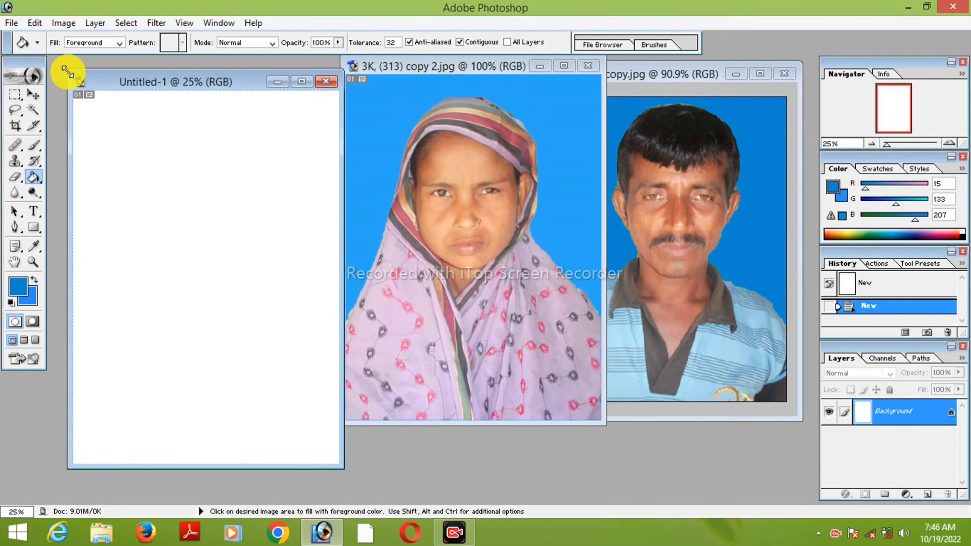
Rotate the new canvas 90° clockwise to landscape orientation.
{"action": "left_click", "coordinate": [56, 27]}
{"action": "mouse_move", "coordinate": [99, 164]}
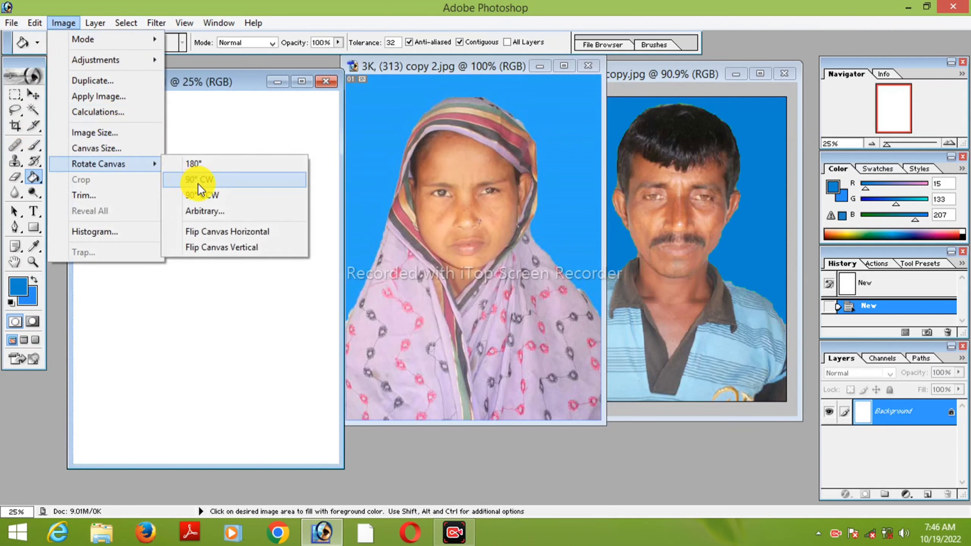
{"action": "left_click", "coordinate": [197, 180]}
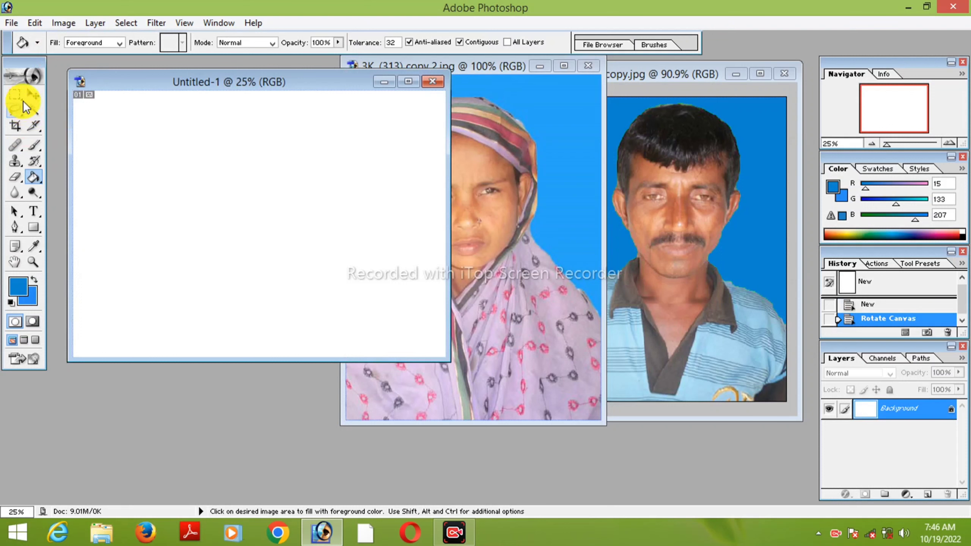
{"action": "left_click", "coordinate": [28, 99]}
{"action": "left_click", "coordinate": [468, 135]}
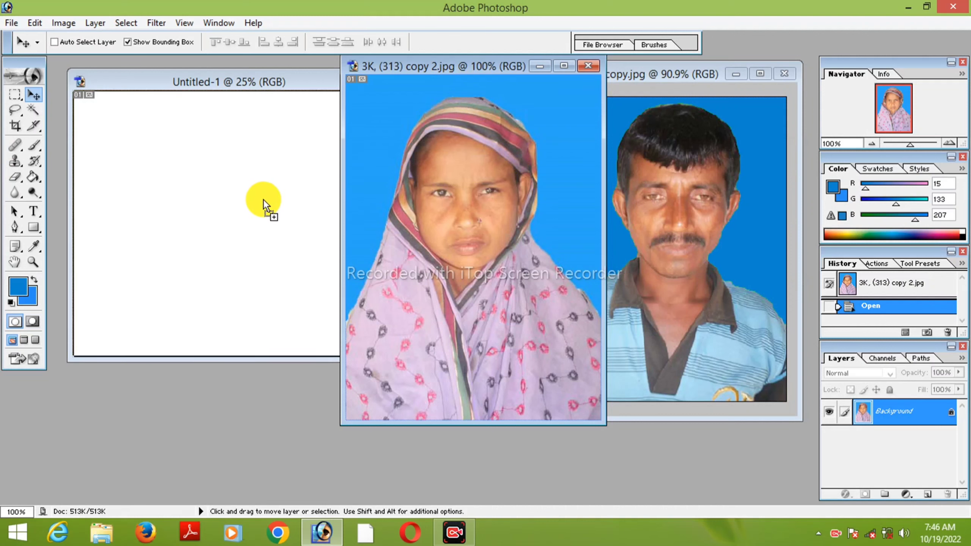
Drag the woman's and man's photos into Untitled-1, placing the man's on the left.
{"action": "mouse_move", "coordinate": [511, 154]}
{"action": "left_mouse_down"}
{"action": "mouse_move", "coordinate": [249, 216]}
{"action": "mouse_move", "coordinate": [297, 290]}
{"action": "mouse_move", "coordinate": [313, 238]}
{"action": "left_mouse_up"}
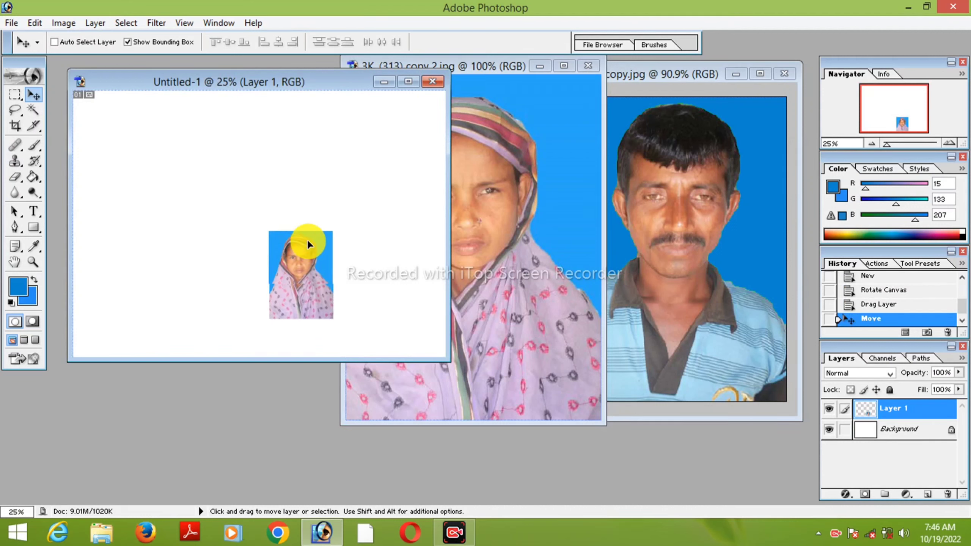
{"action": "left_click", "coordinate": [670, 243]}
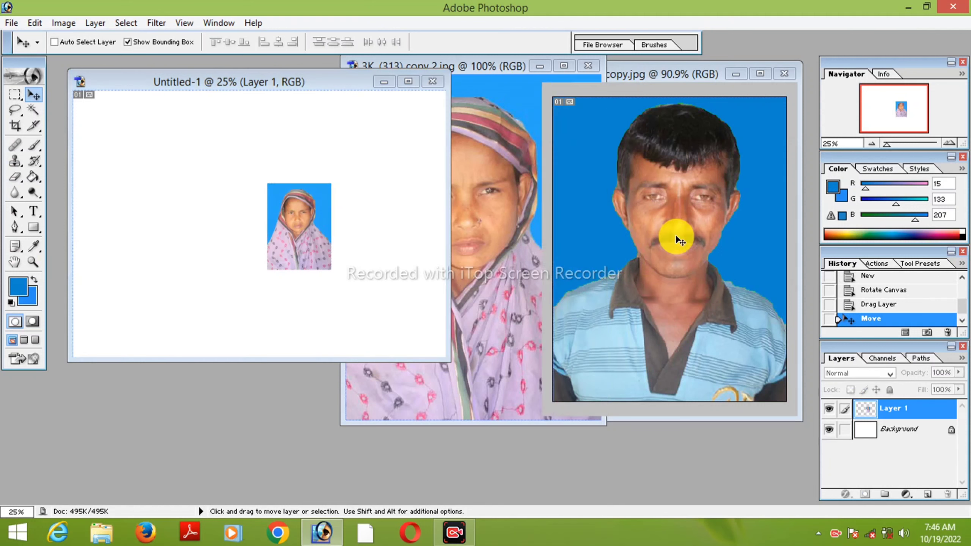
{"action": "left_click_drag", "start_coordinate": [678, 217], "coordinate": [358, 263]}
{"action": "mouse_move", "coordinate": [228, 243]}
{"action": "left_mouse_down"}
{"action": "mouse_move", "coordinate": [223, 255]}
{"action": "mouse_move", "coordinate": [225, 244]}
{"action": "mouse_move", "coordinate": [245, 252]}
{"action": "left_mouse_up"}
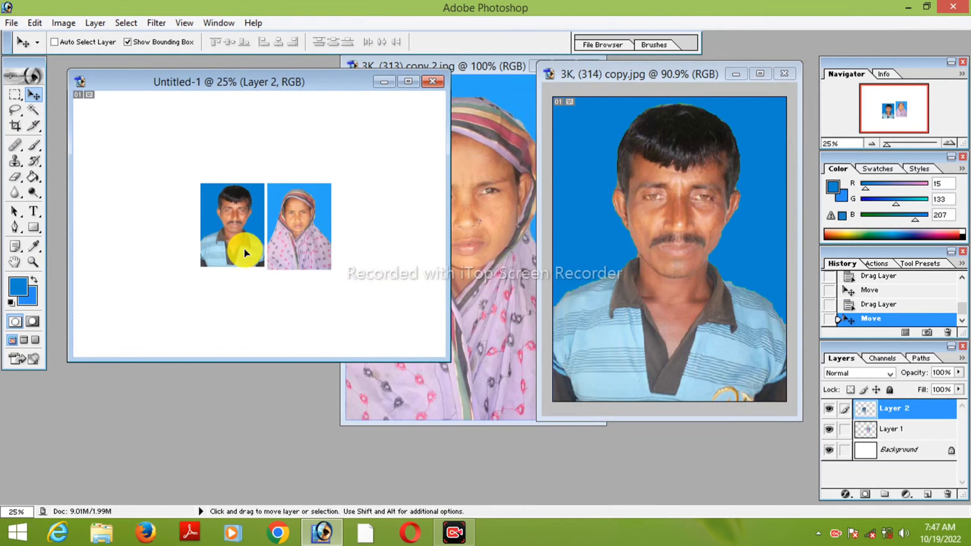
Zoom Untitled-1 to 66.7% and enlarge its window so both photos are fully visible.
{"action": "left_click", "coordinate": [33, 262]}
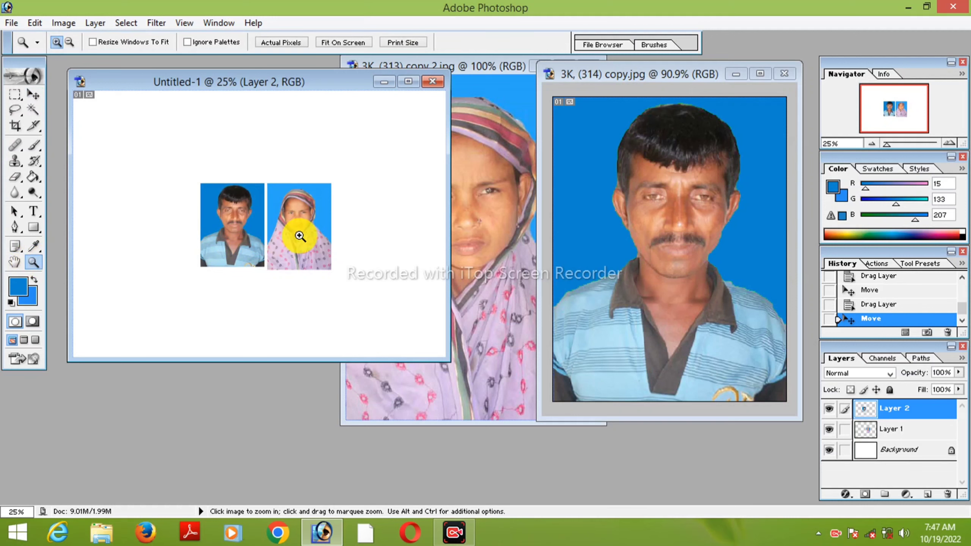
{"action": "left_click", "coordinate": [299, 236]}
{"action": "left_click", "coordinate": [209, 236]}
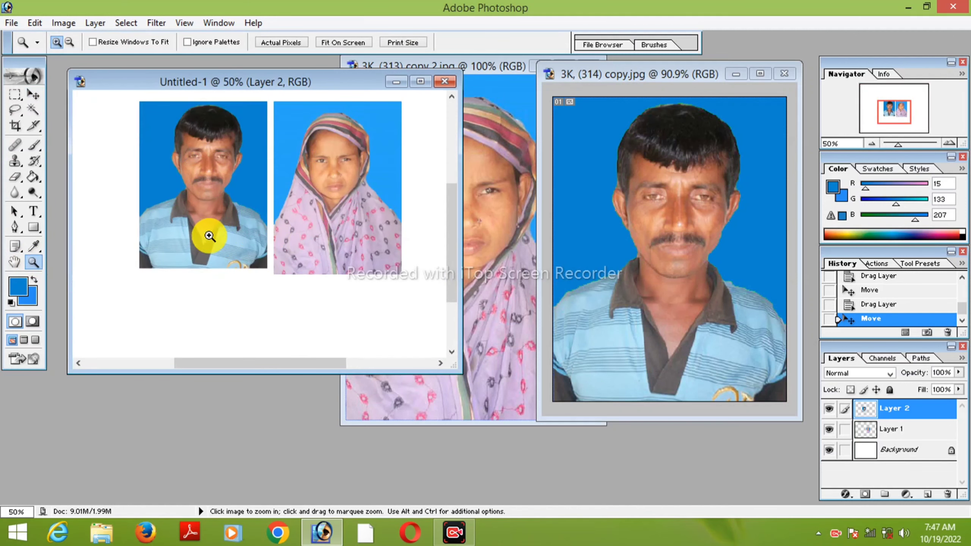
{"action": "scroll", "coordinate": [292, 240], "scroll_direction": "up", "scroll_amount": 2}
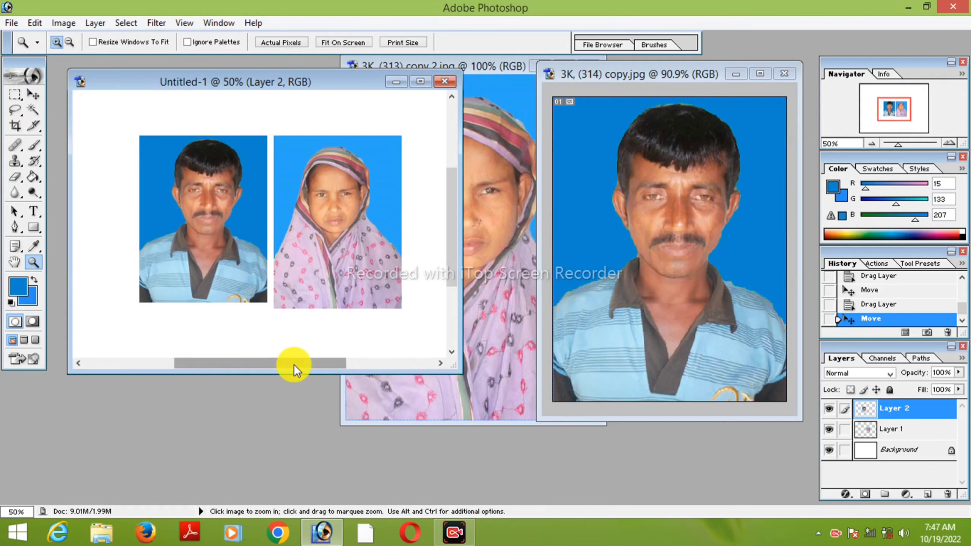
{"action": "left_click_drag", "start_coordinate": [293, 364], "coordinate": [302, 364]}
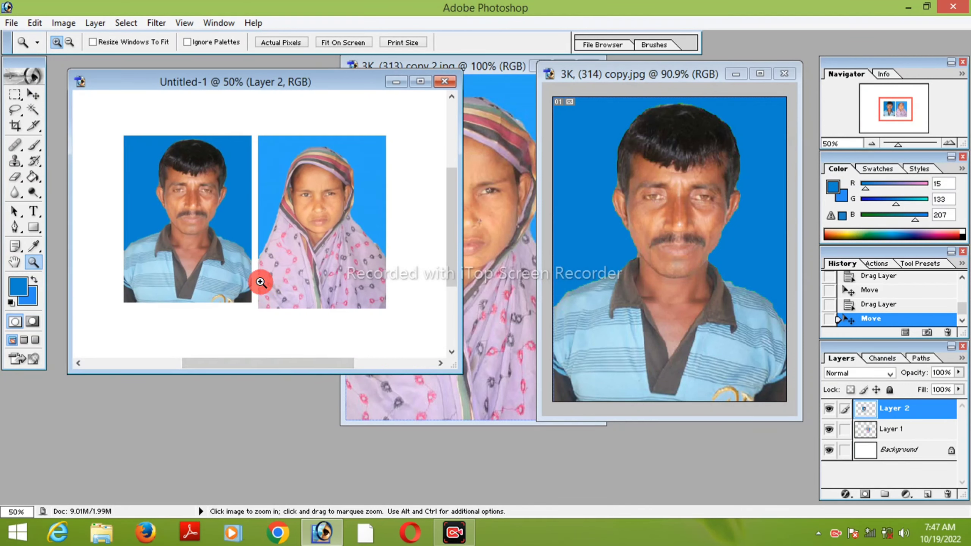
{"action": "left_click", "coordinate": [260, 282]}
{"action": "scroll", "coordinate": [258, 277], "scroll_direction": "up", "scroll_amount": 1}
{"action": "scroll", "coordinate": [268, 283], "scroll_direction": "up", "scroll_amount": 1}
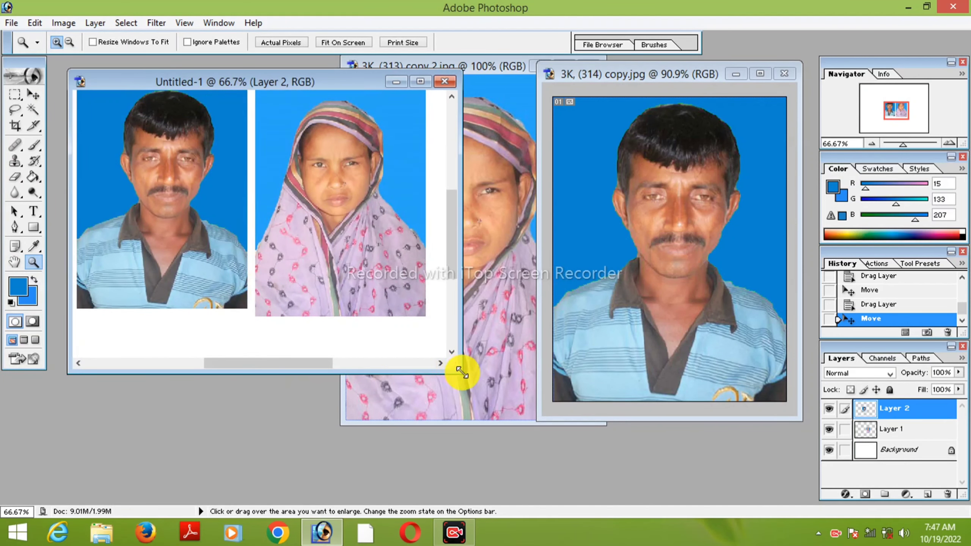
{"action": "left_click_drag", "start_coordinate": [462, 372], "coordinate": [504, 411]}
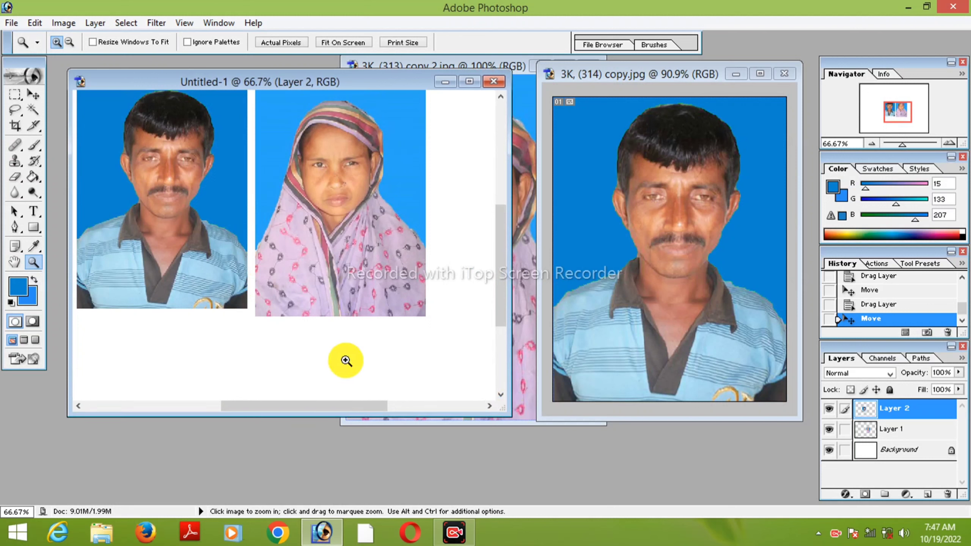
{"action": "left_click_drag", "start_coordinate": [329, 407], "coordinate": [314, 407]}
{"action": "scroll", "coordinate": [319, 347], "scroll_direction": "up", "scroll_amount": 2}
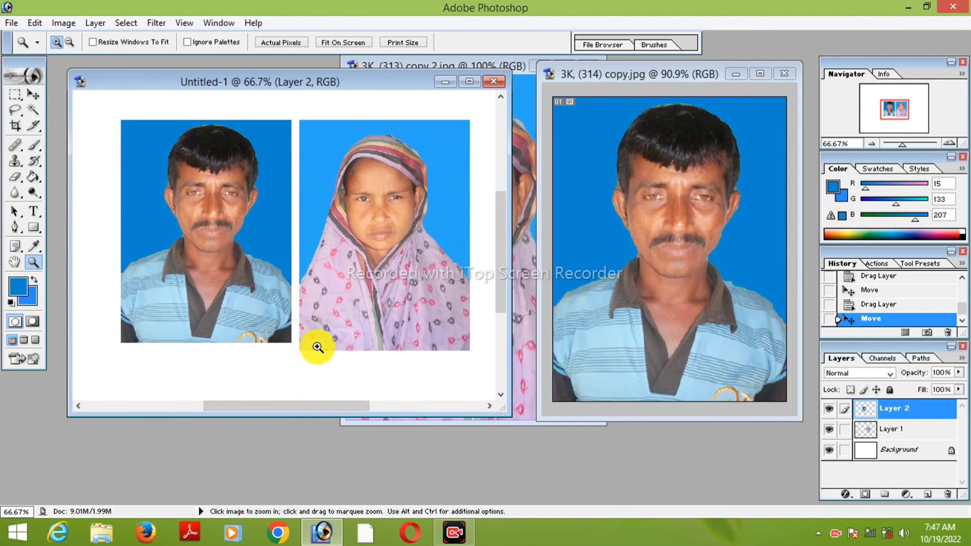
{"action": "left_click", "coordinate": [33, 94]}
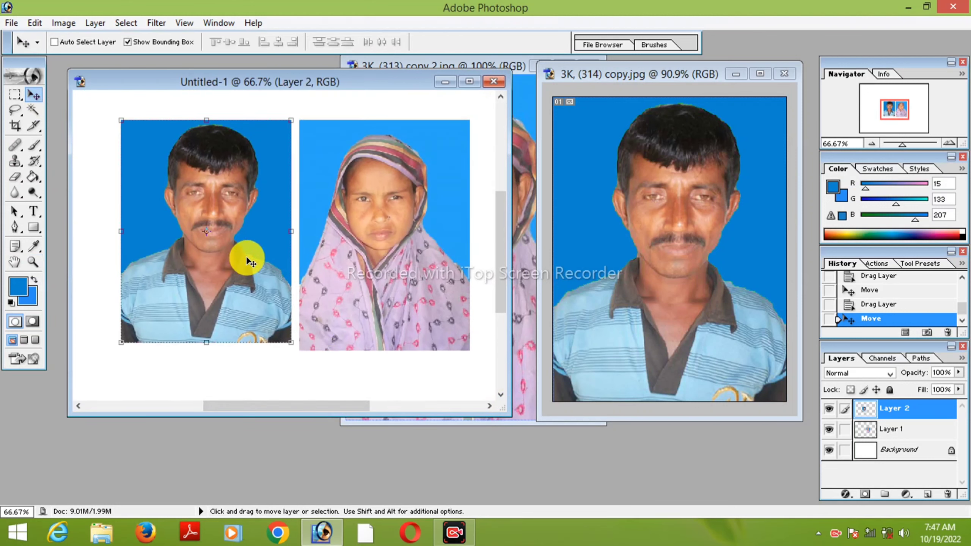
Move the man's photo flush against the woman's and nudge it slightly down.
{"action": "left_click_drag", "start_coordinate": [246, 259], "coordinate": [235, 266]}
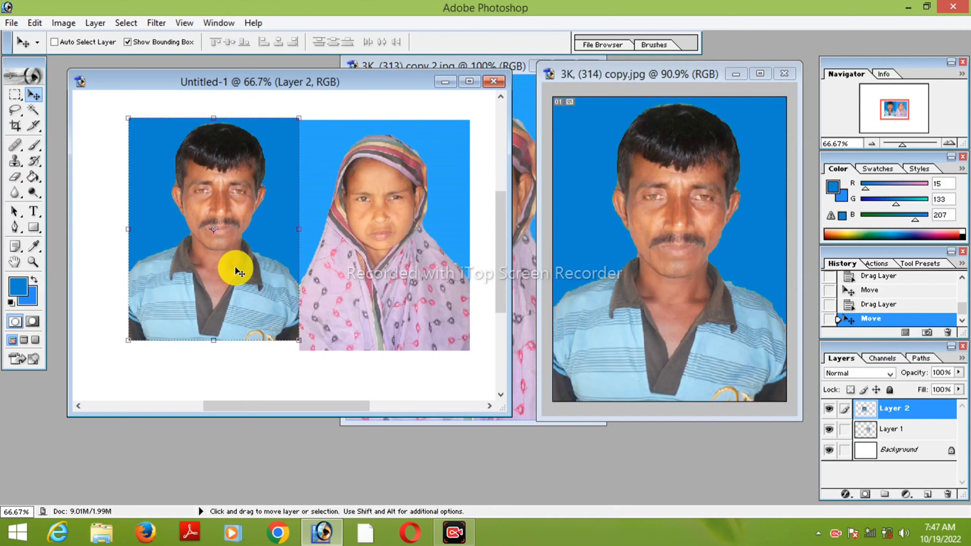
{"action": "left_click_drag", "start_coordinate": [236, 269], "coordinate": [235, 271]}
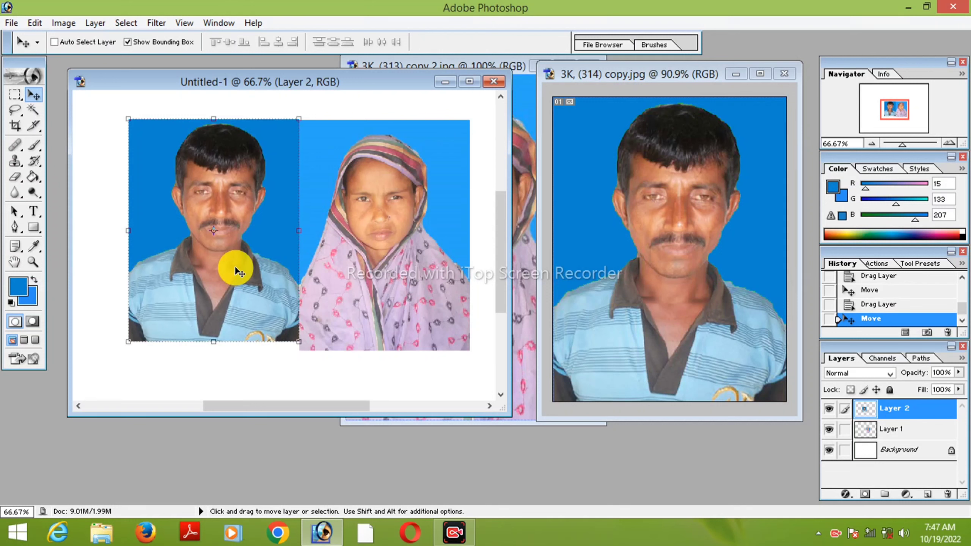
{"action": "key", "text": "Down"}
{"action": "key", "text": "Down"}
{"action": "key", "text": "Down"}
{"action": "key", "text": "Down"}
{"action": "key", "text": "Down"}
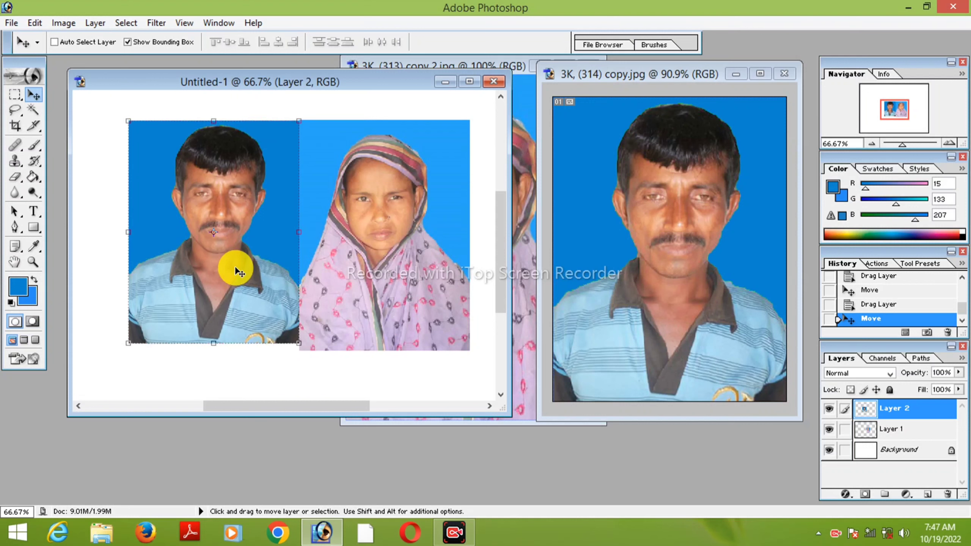
{"action": "key", "text": "Down"}
{"action": "key", "text": "Down"}
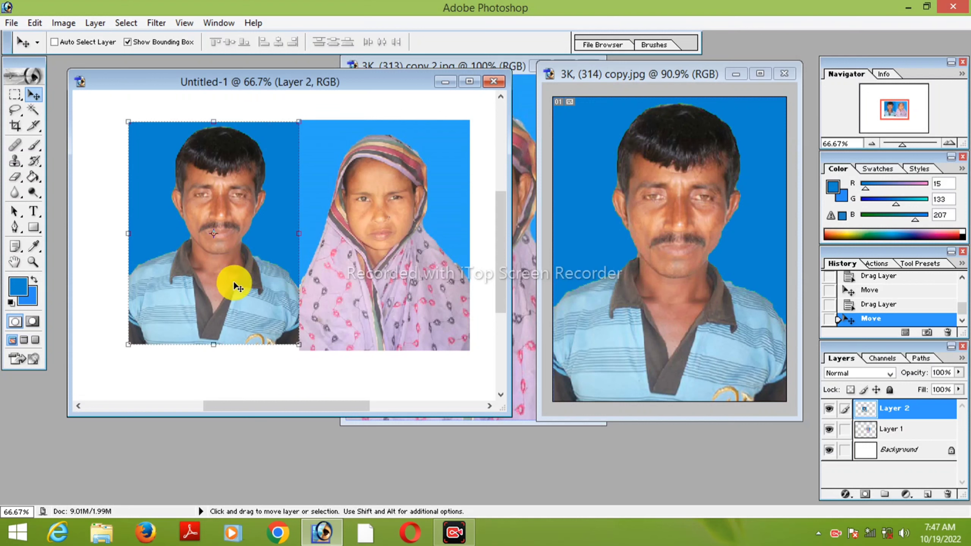
Crop the canvas to a frame around both photos, extended up to their top edge.
{"action": "left_click", "coordinate": [16, 126]}
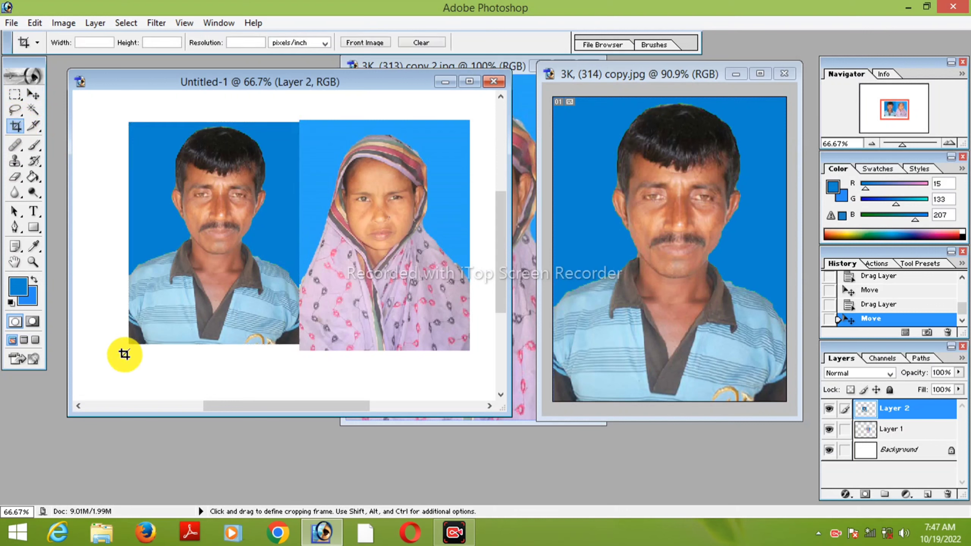
{"action": "left_click_drag", "start_coordinate": [127, 342], "coordinate": [388, 298]}
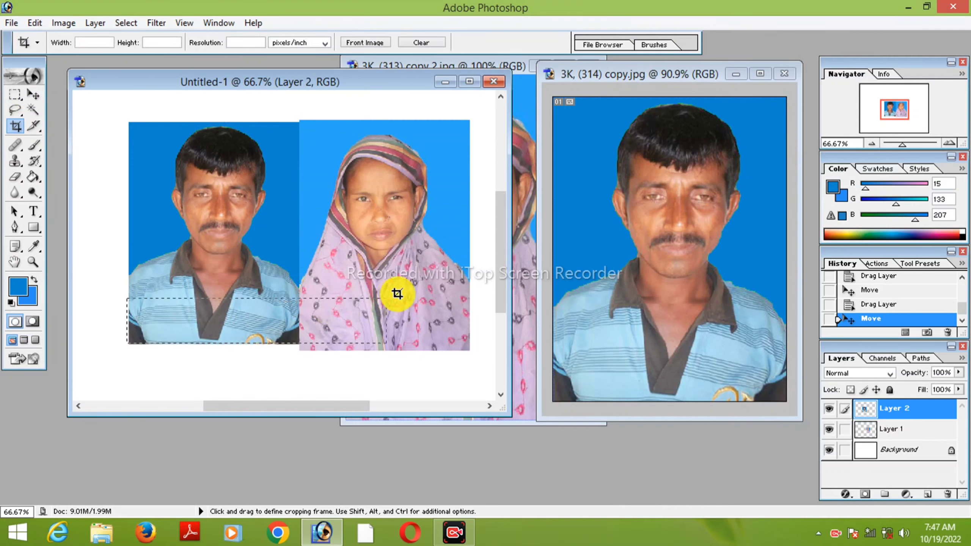
{"action": "right_click", "coordinate": [429, 274]}
{"action": "left_click", "coordinate": [396, 289]}
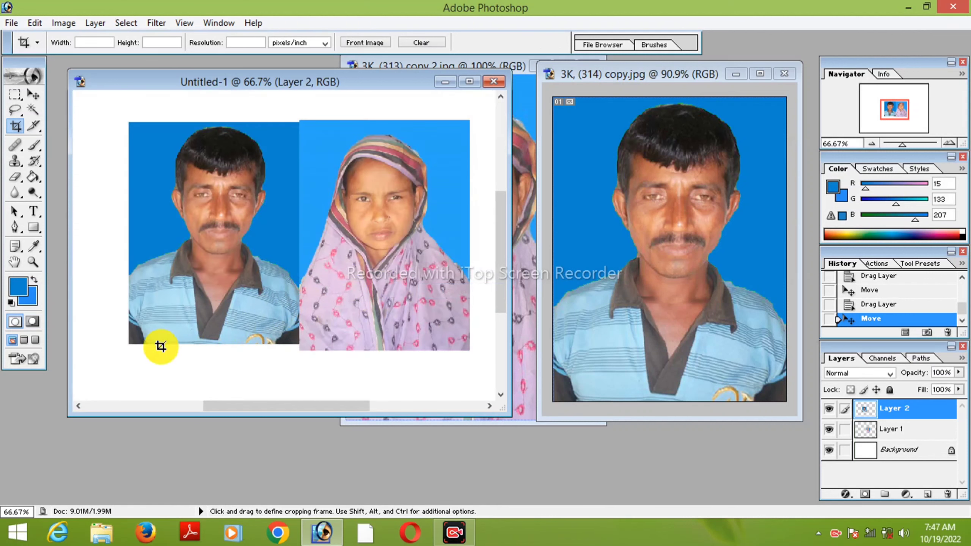
{"action": "left_click_drag", "start_coordinate": [129, 340], "coordinate": [468, 163]}
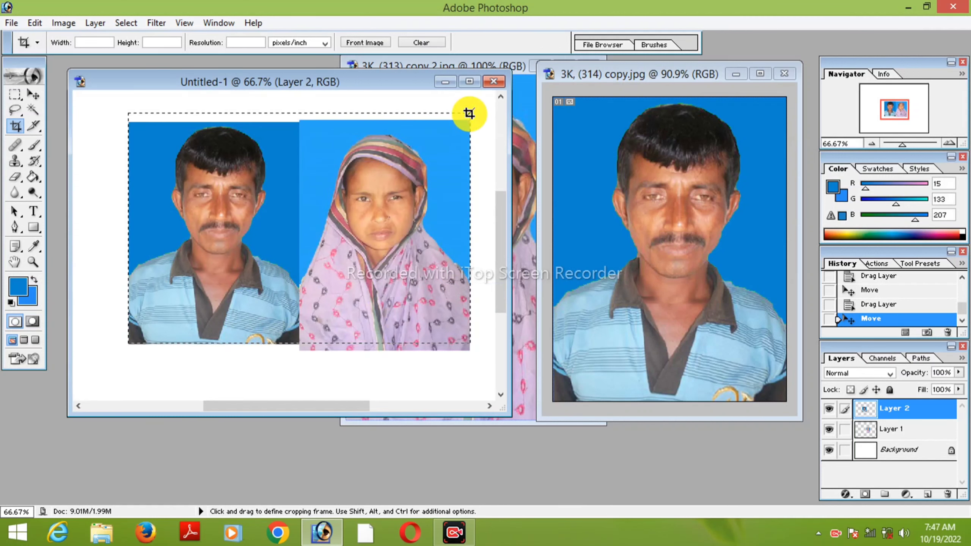
{"action": "left_click_drag", "start_coordinate": [469, 163], "coordinate": [471, 113]}
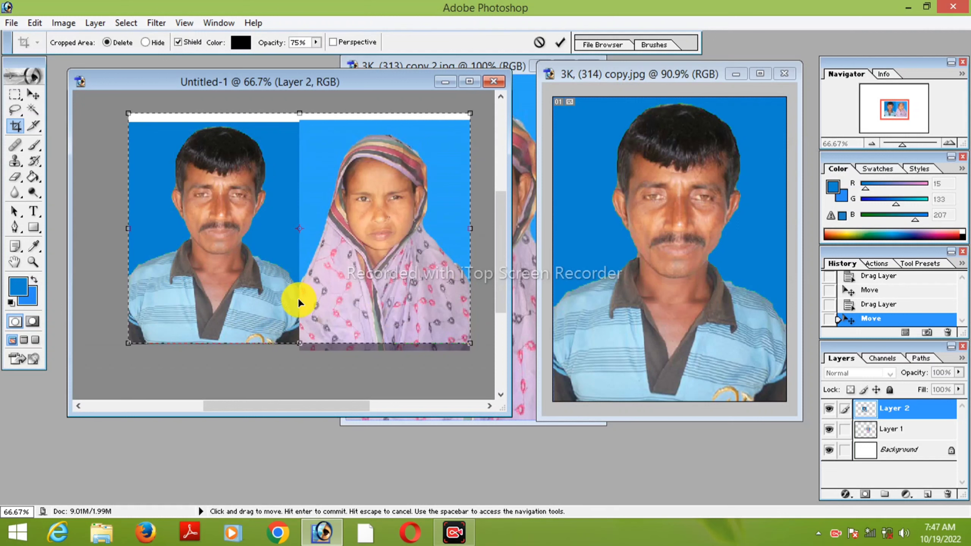
{"action": "double_click", "coordinate": [297, 189]}
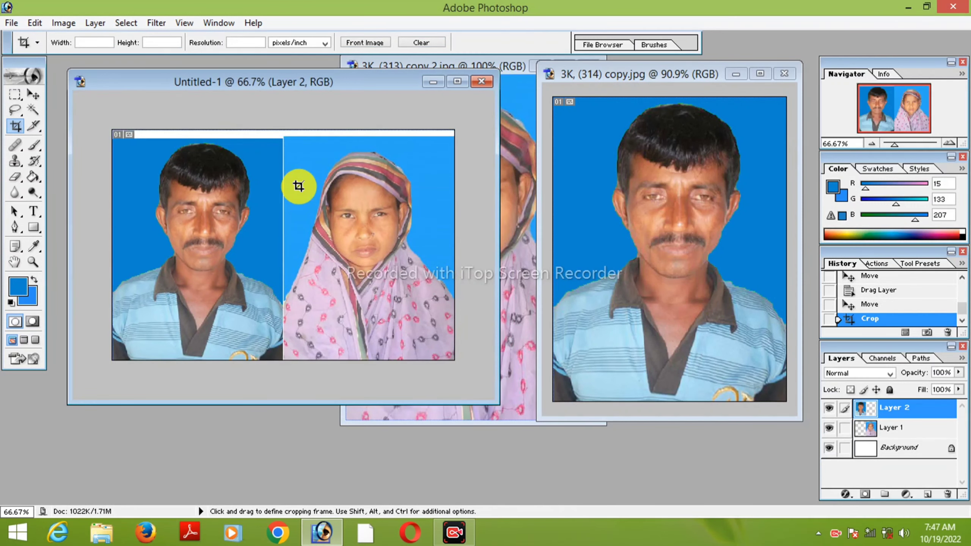
Nudge the man's photo (Layer 2) right and up into alignment.
{"action": "left_click", "coordinate": [33, 95]}
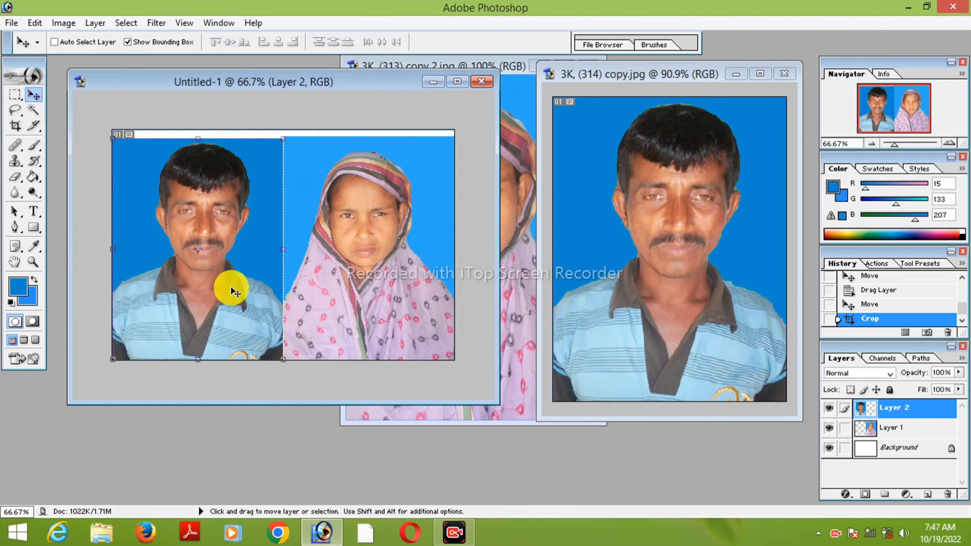
{"action": "key", "text": "Right"}
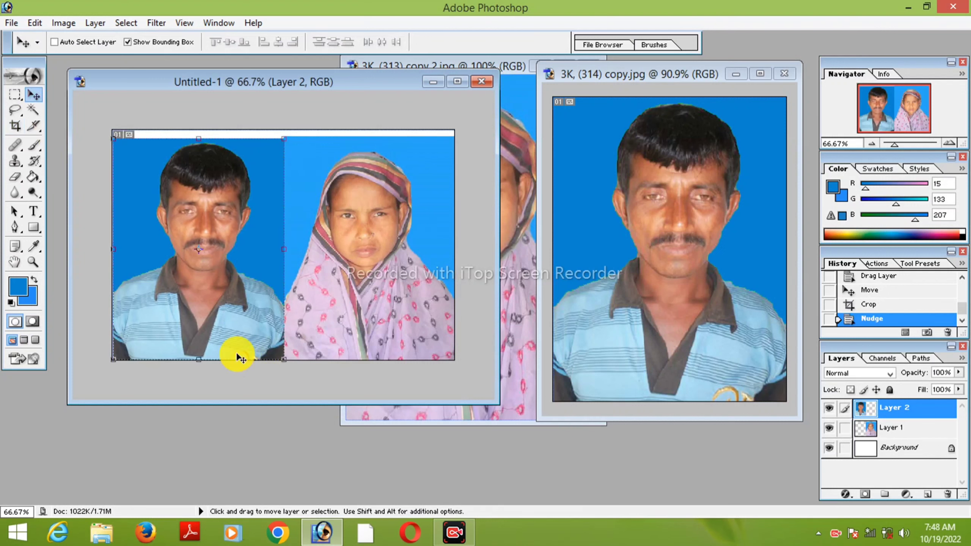
{"action": "right_click", "coordinate": [144, 201]}
{"action": "left_click", "coordinate": [174, 220]}
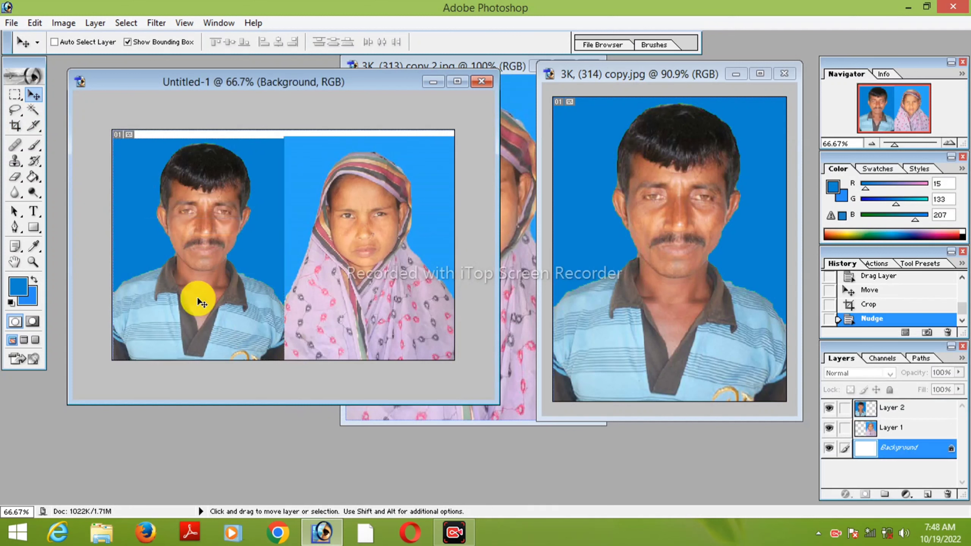
{"action": "right_click", "coordinate": [228, 260]}
{"action": "left_click", "coordinate": [233, 264]}
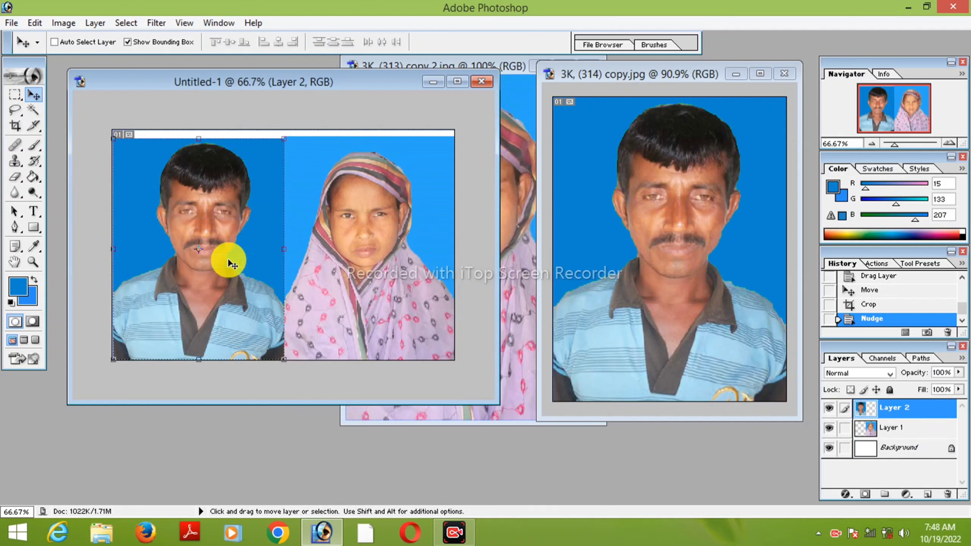
{"action": "key", "text": "shift+Up"}
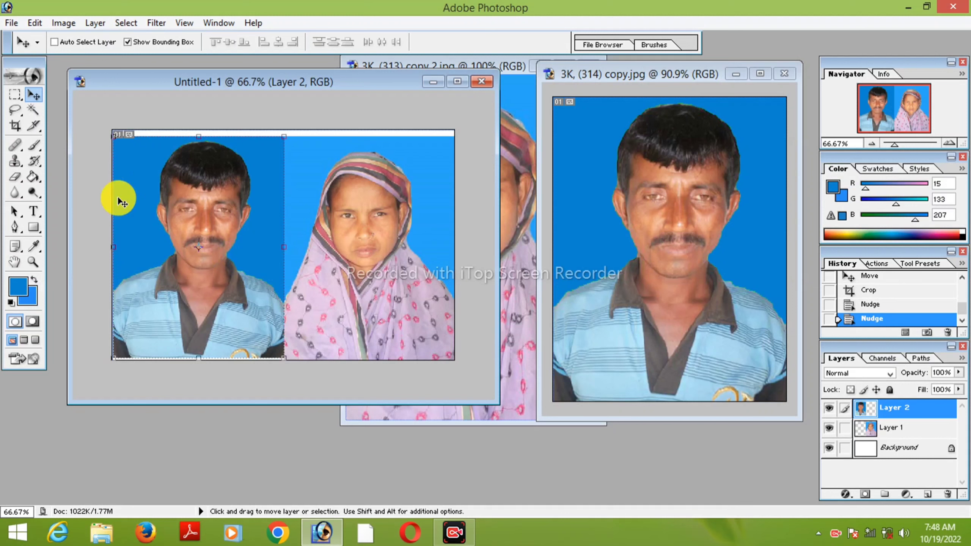
Merge all visible layers into a single Background layer.
{"action": "left_click", "coordinate": [103, 27]}
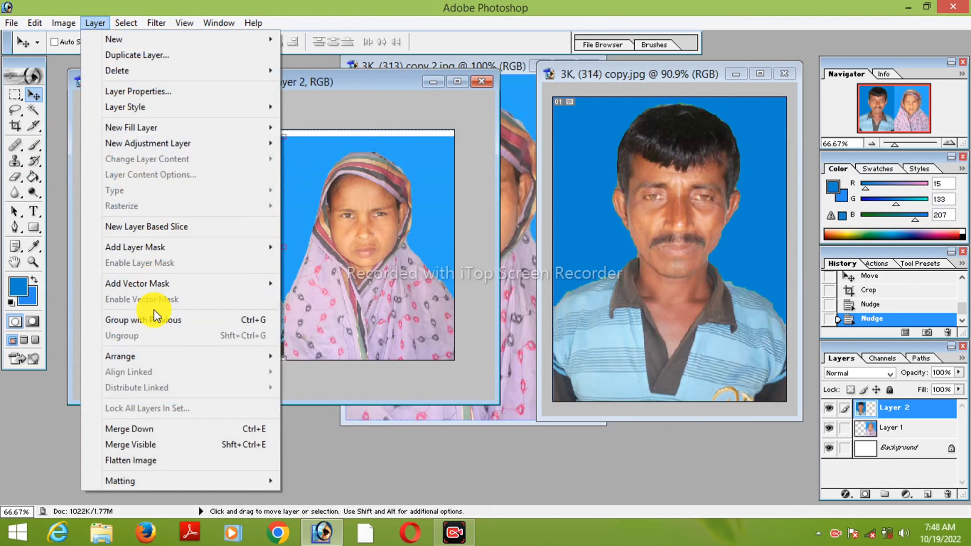
{"action": "left_click", "coordinate": [153, 445]}
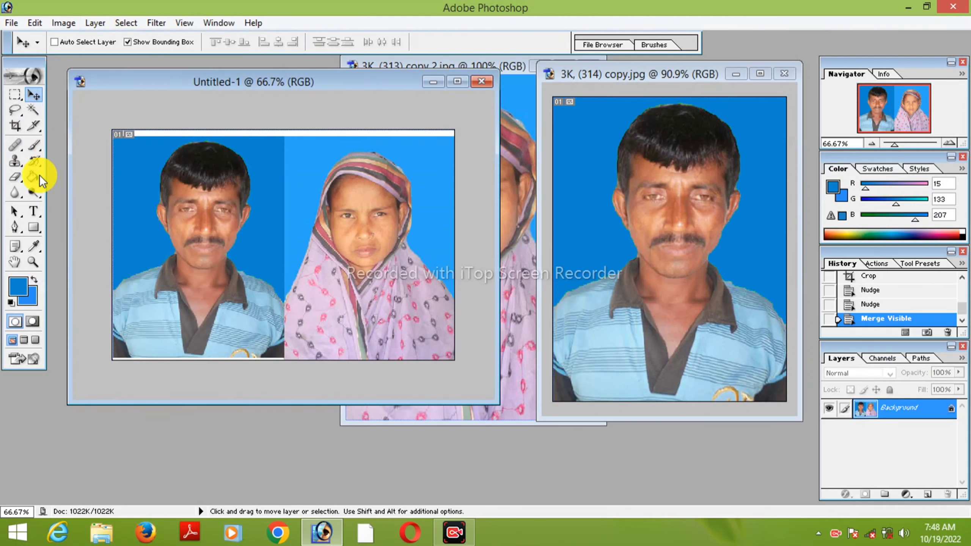
{"action": "left_click", "coordinate": [15, 128]}
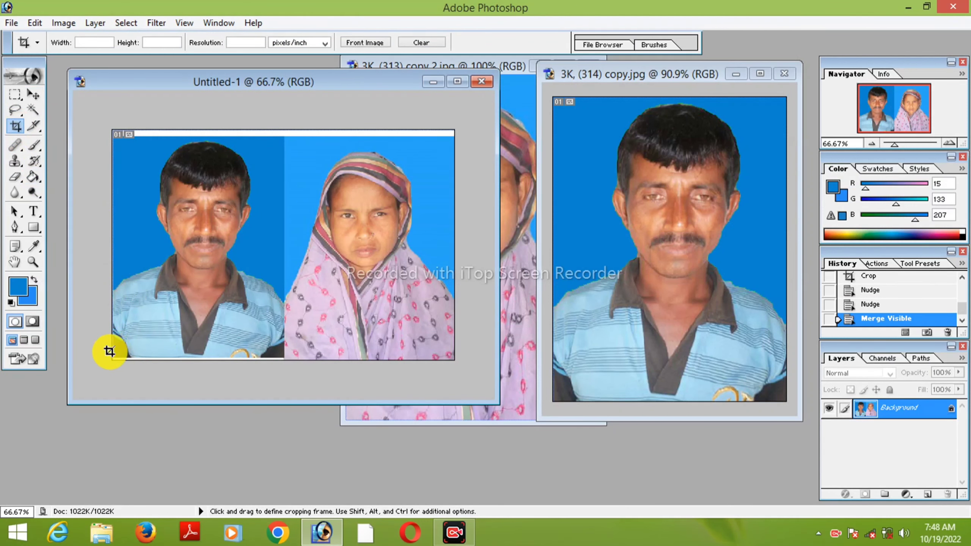
Recrop the merged image to its edges, aligning the frame's top with the image top.
{"action": "mouse_move", "coordinate": [110, 351]}
{"action": "left_mouse_down"}
{"action": "mouse_move", "coordinate": [455, 155]}
{"action": "mouse_move", "coordinate": [465, 129]}
{"action": "left_mouse_up"}
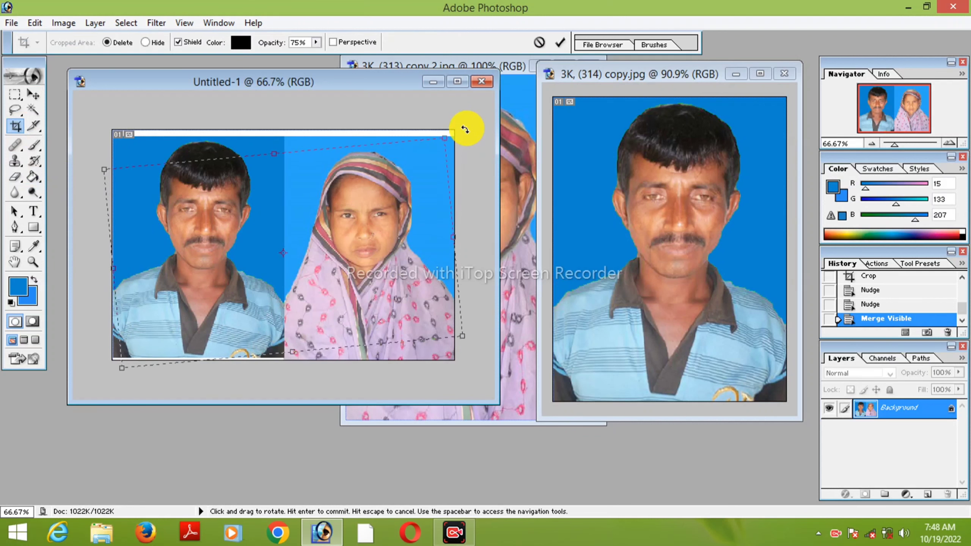
{"action": "right_click", "coordinate": [463, 189]}
{"action": "left_click", "coordinate": [484, 215]}
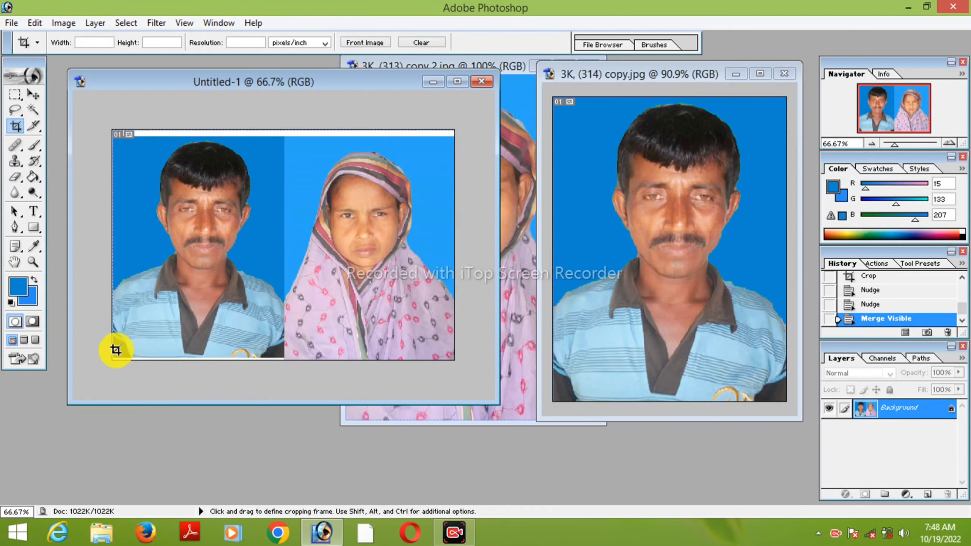
{"action": "left_click_drag", "start_coordinate": [107, 355], "coordinate": [522, 134]}
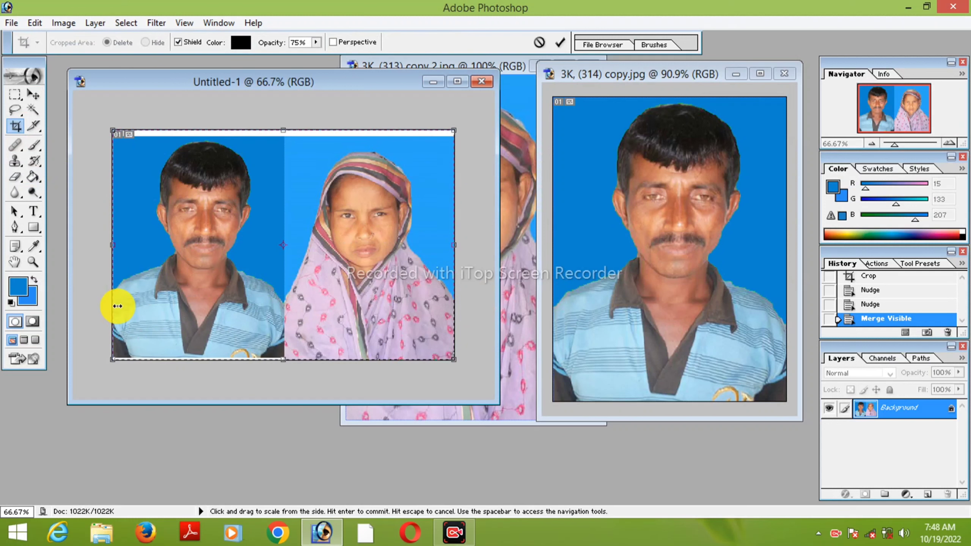
{"action": "key", "text": "shift+Up"}
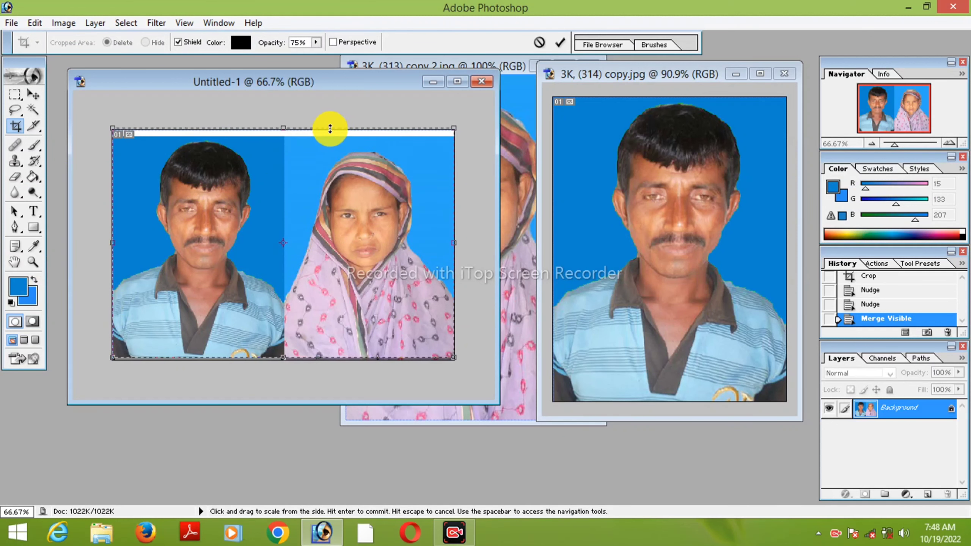
{"action": "left_click_drag", "start_coordinate": [343, 126], "coordinate": [312, 123]}
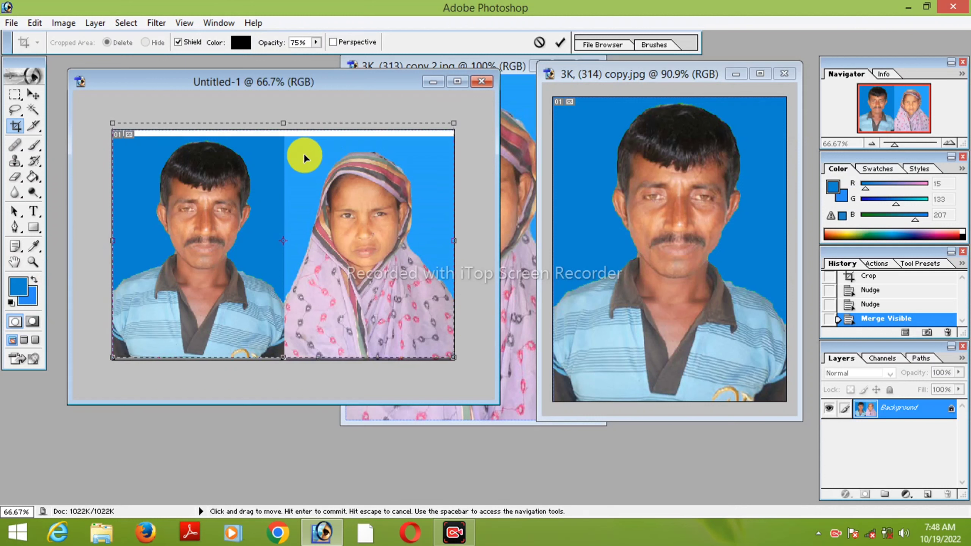
{"action": "key", "text": "Return"}
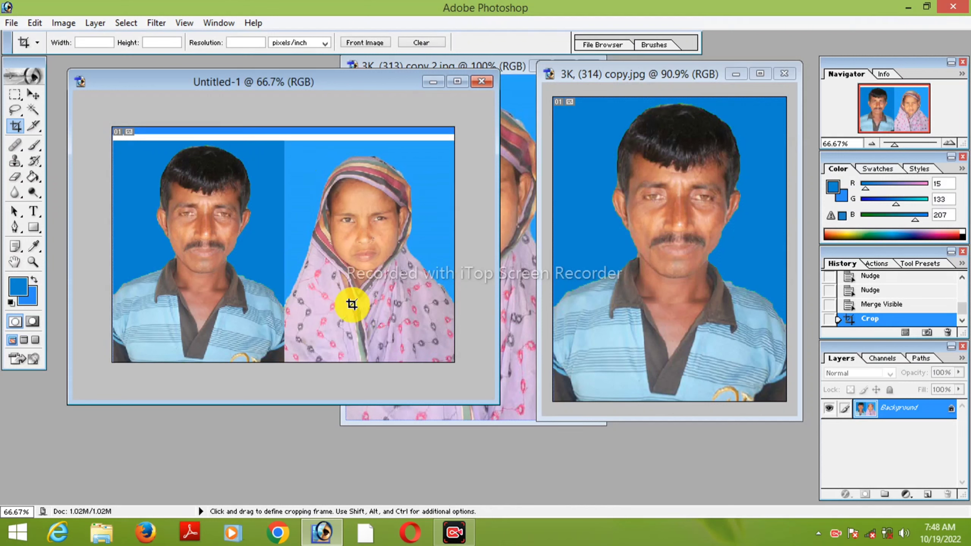
Fill the darker blue background areas with a lighter, uniform blue.
{"action": "left_click", "coordinate": [41, 176]}
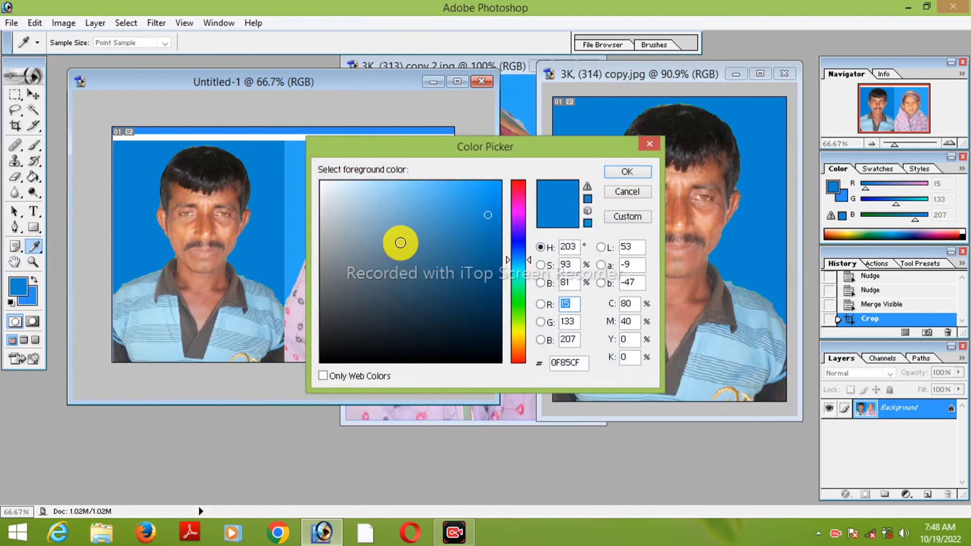
{"action": "left_click_drag", "start_coordinate": [460, 191], "coordinate": [465, 192]}
{"action": "left_click", "coordinate": [619, 176]}
{"action": "key", "text": "g"}
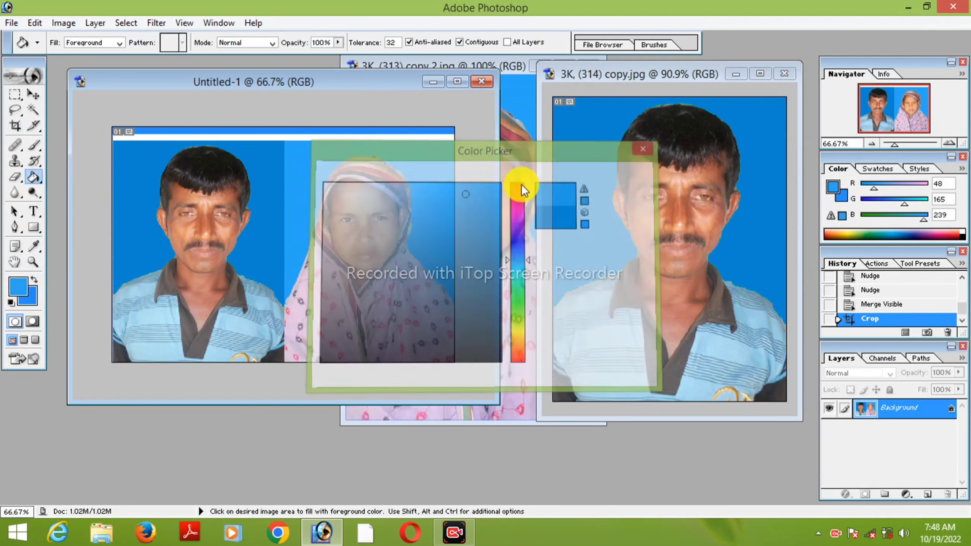
{"action": "left_click", "coordinate": [309, 136]}
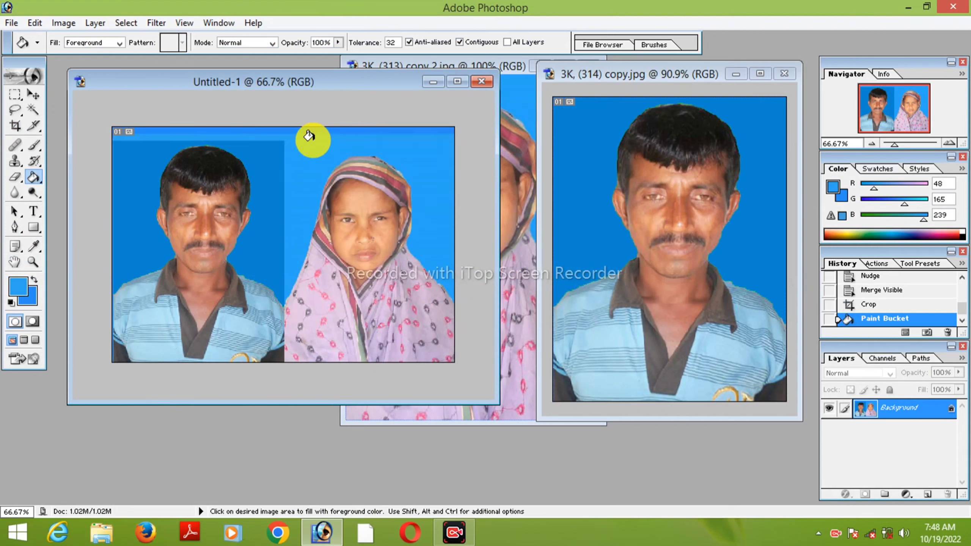
{"action": "left_click", "coordinate": [272, 160]}
{"action": "left_click", "coordinate": [329, 130]}
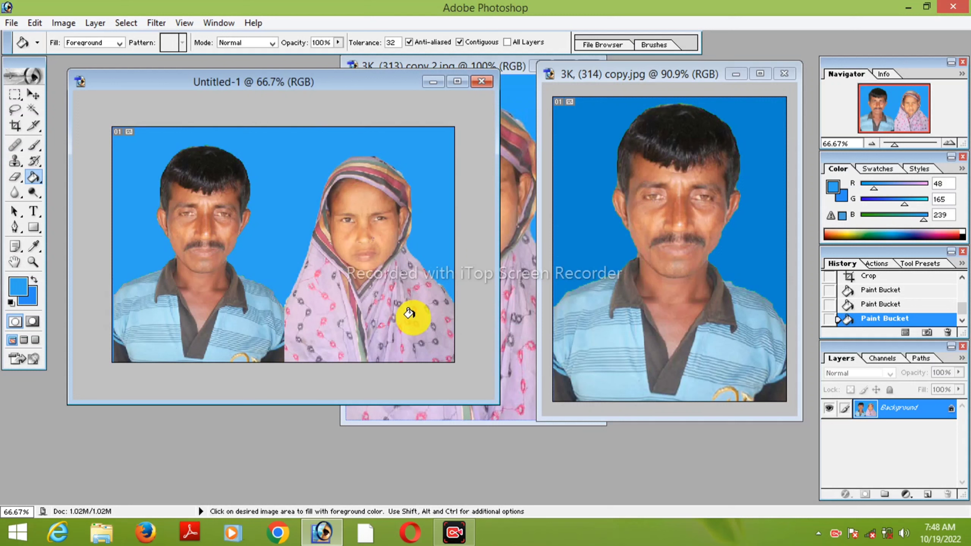
Duplicate the image as Untitled-1 copy.
{"action": "right_click", "coordinate": [304, 86]}
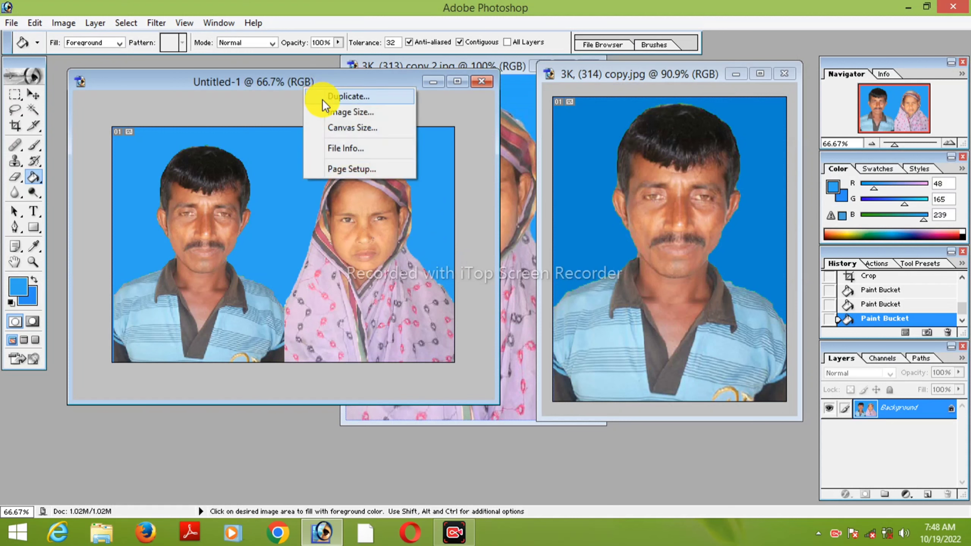
{"action": "left_click", "coordinate": [322, 99]}
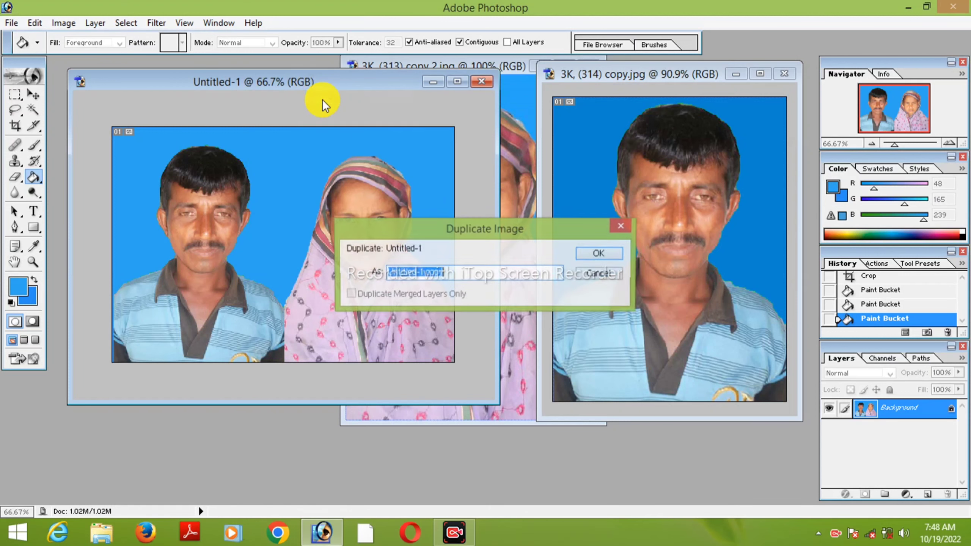
{"action": "left_click", "coordinate": [594, 255]}
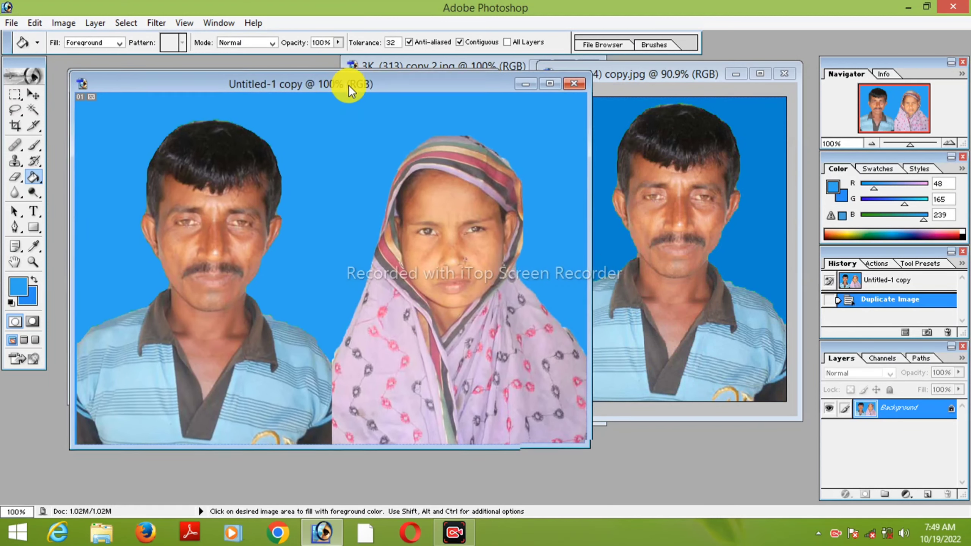
{"action": "left_click_drag", "start_coordinate": [349, 85], "coordinate": [333, 77]}
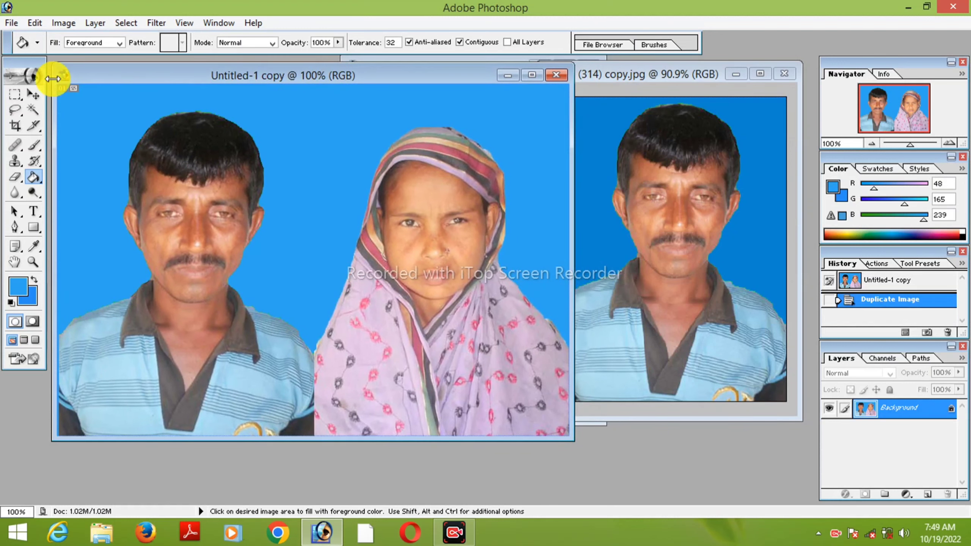
Brighten Untitled-1 copy slightly by raising the RGB curve's midpoint in Curves.
{"action": "left_click", "coordinate": [61, 23]}
{"action": "mouse_move", "coordinate": [95, 60]}
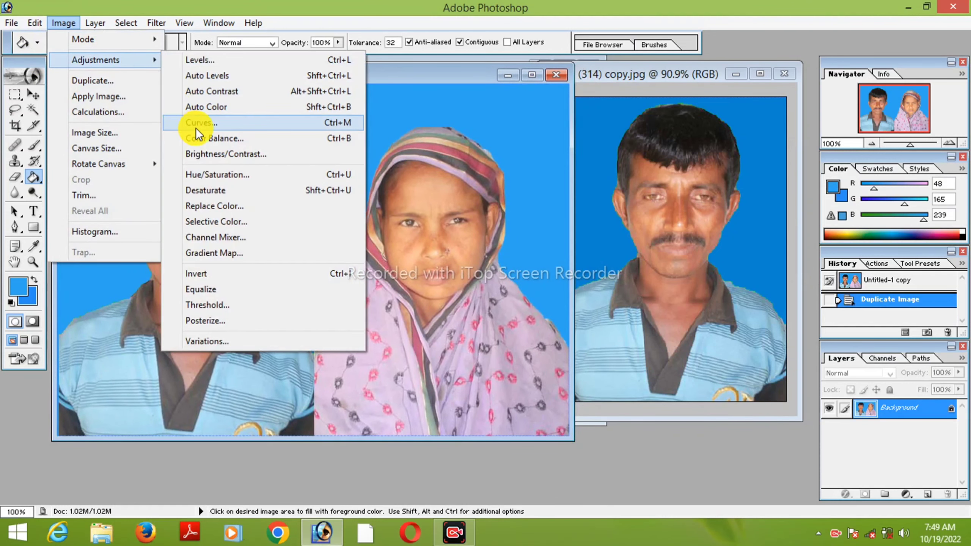
{"action": "left_click", "coordinate": [195, 124]}
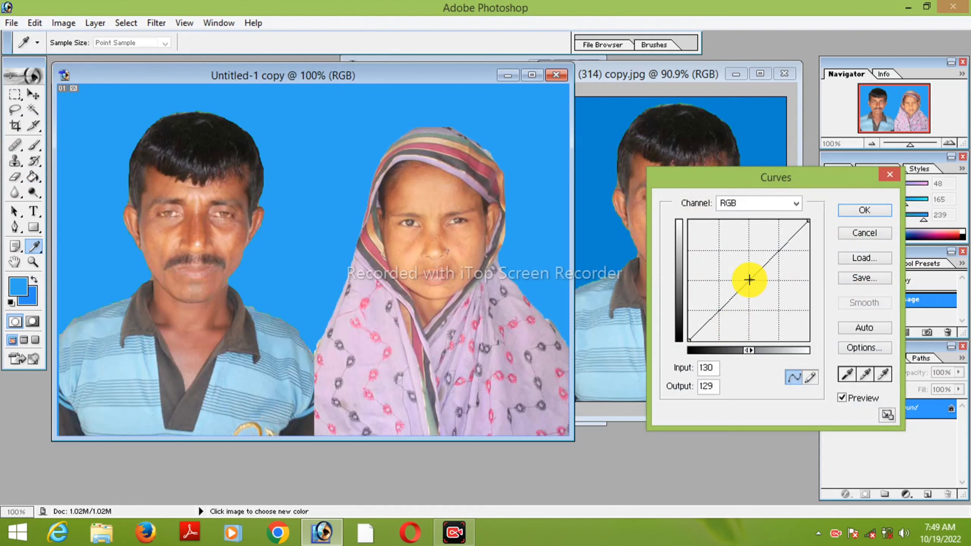
{"action": "left_click_drag", "start_coordinate": [742, 286], "coordinate": [746, 281]}
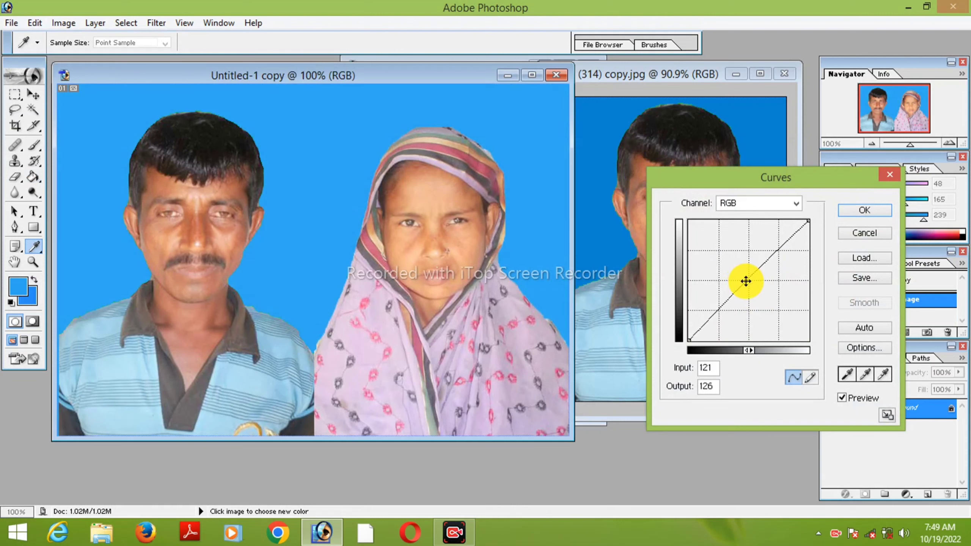
Apply the Curves brightening and switch to the Burn Tool.
{"action": "left_click", "coordinate": [859, 211]}
{"action": "key", "text": "g"}
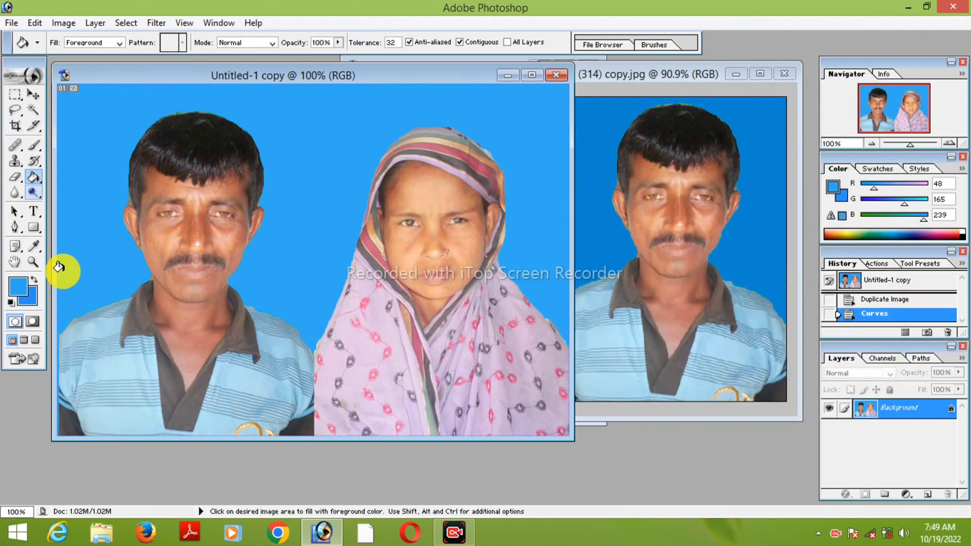
{"action": "left_click", "coordinate": [33, 193]}
{"action": "right_click", "coordinate": [33, 192]}
{"action": "left_click", "coordinate": [72, 206]}
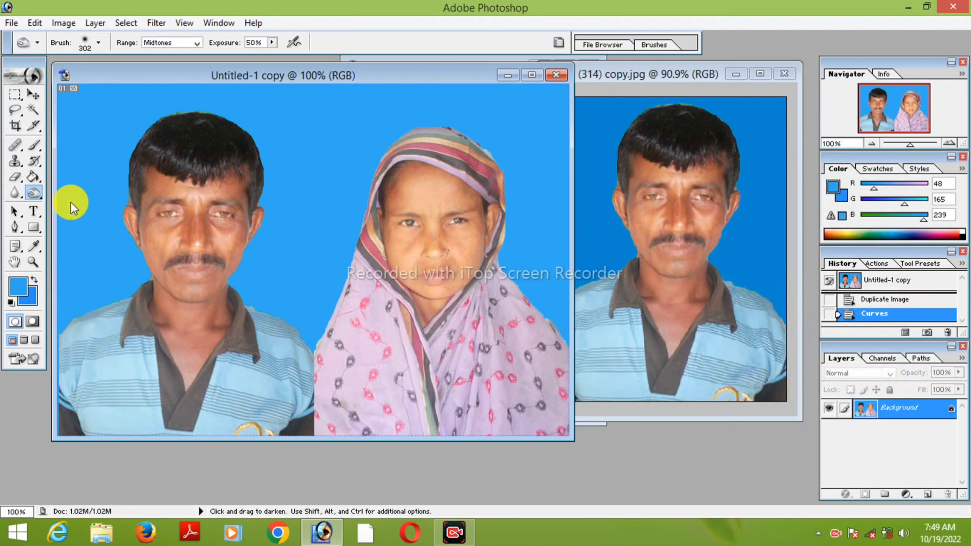
Set the Burn brush to 65 px and darken the man's hair.
{"action": "right_click", "coordinate": [176, 165]}
{"action": "left_click_drag", "start_coordinate": [302, 195], "coordinate": [227, 195]}
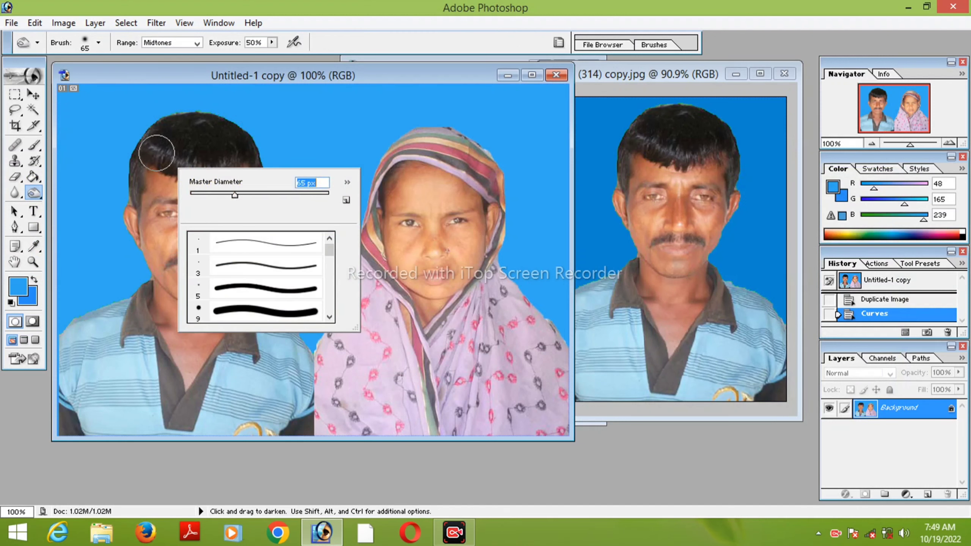
{"action": "key", "text": "Return"}
{"action": "left_click_drag", "start_coordinate": [173, 159], "coordinate": [236, 149]}
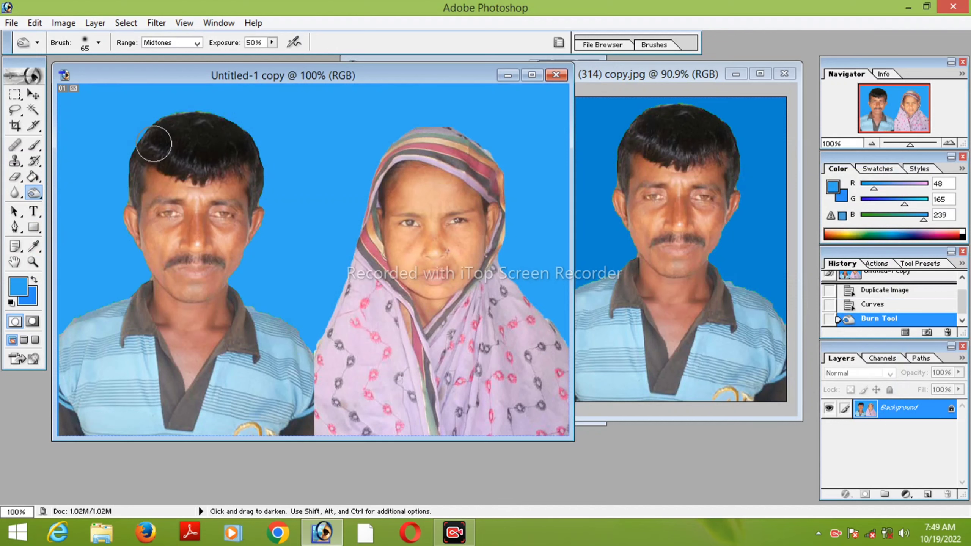
{"action": "left_click_drag", "start_coordinate": [154, 144], "coordinate": [198, 128]}
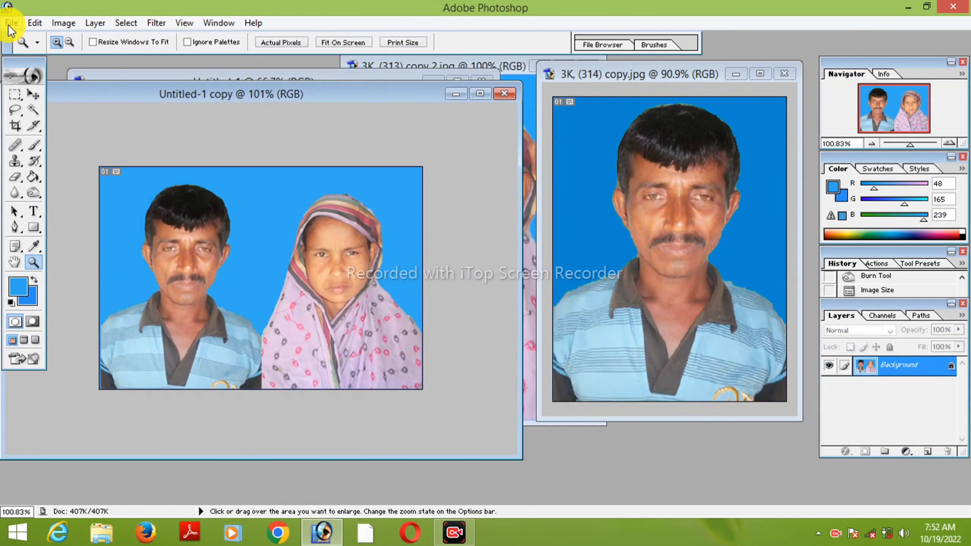
Check in Image Size that the photo stays 1.5 inches wide at 300 ppi.
{"action": "right_click", "coordinate": [191, 92]}
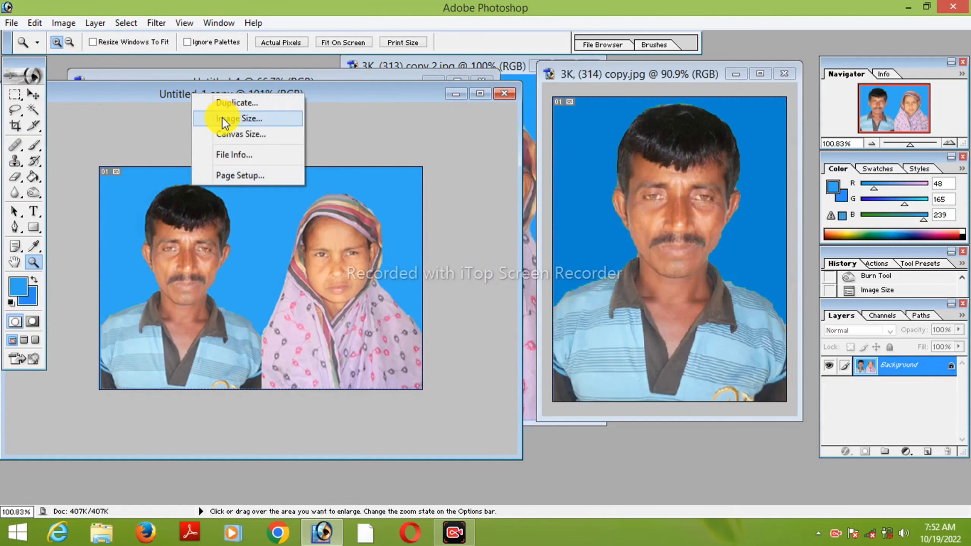
{"action": "left_click", "coordinate": [224, 119]}
{"action": "left_click", "coordinate": [434, 274]}
{"action": "double_click", "coordinate": [435, 274]}
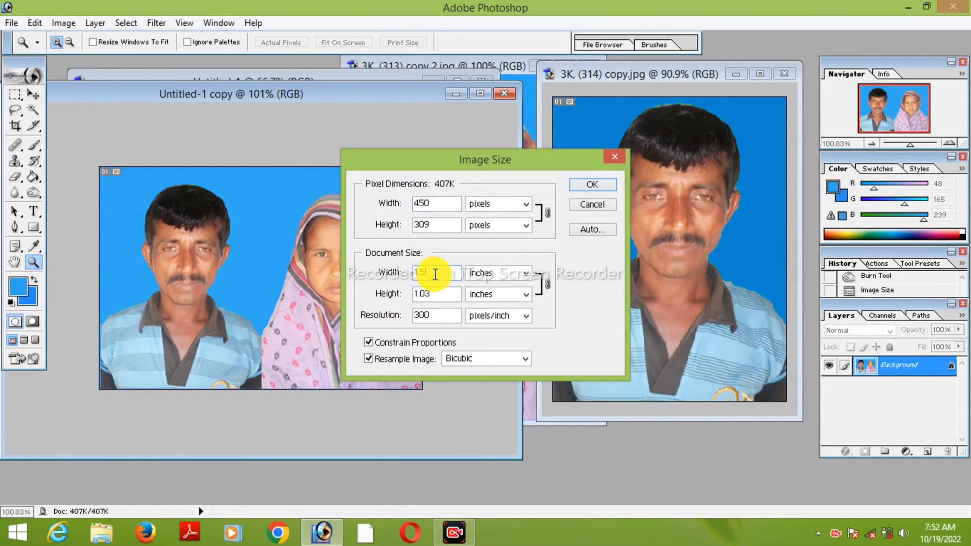
{"action": "type", "text": "1"}
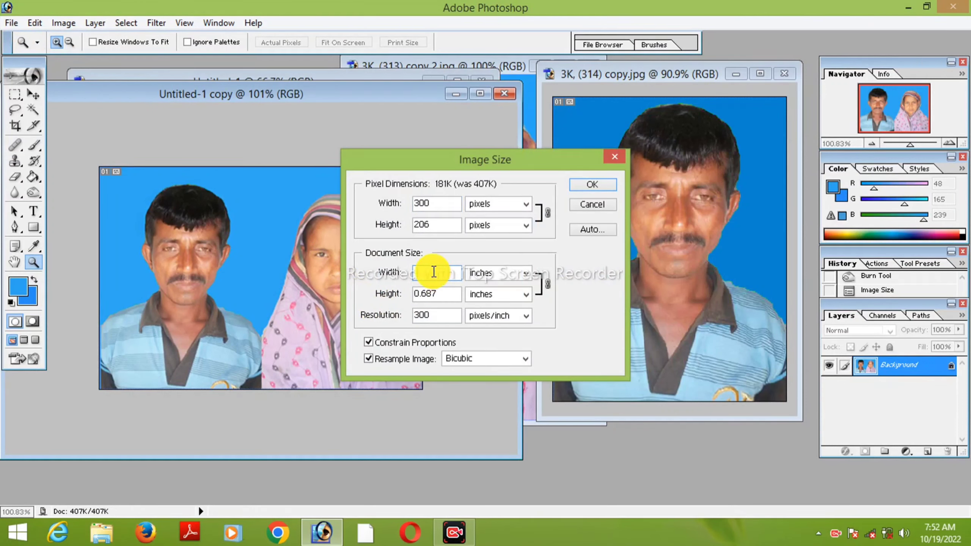
{"action": "type", "text": "1"}
{"action": "type", "text": ".5"}
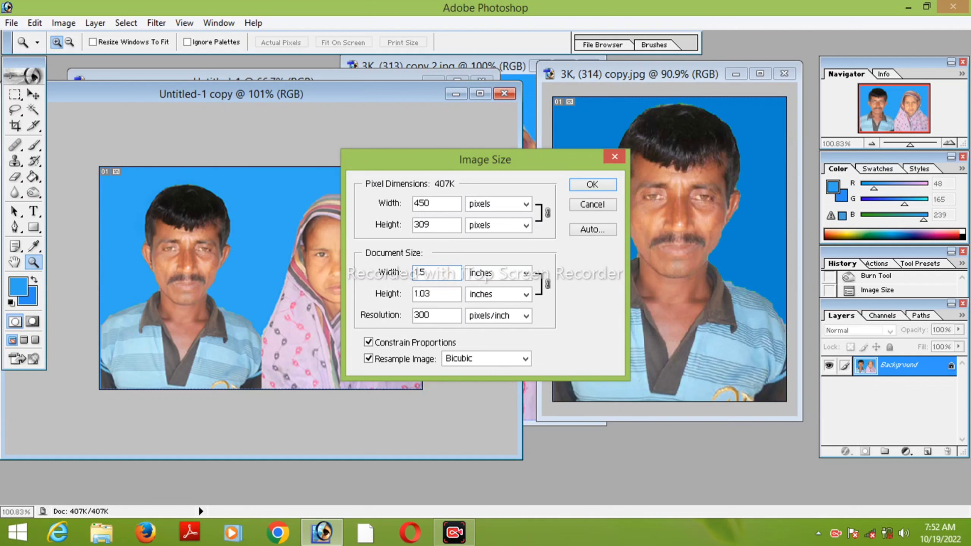
{"action": "key", "text": "Return"}
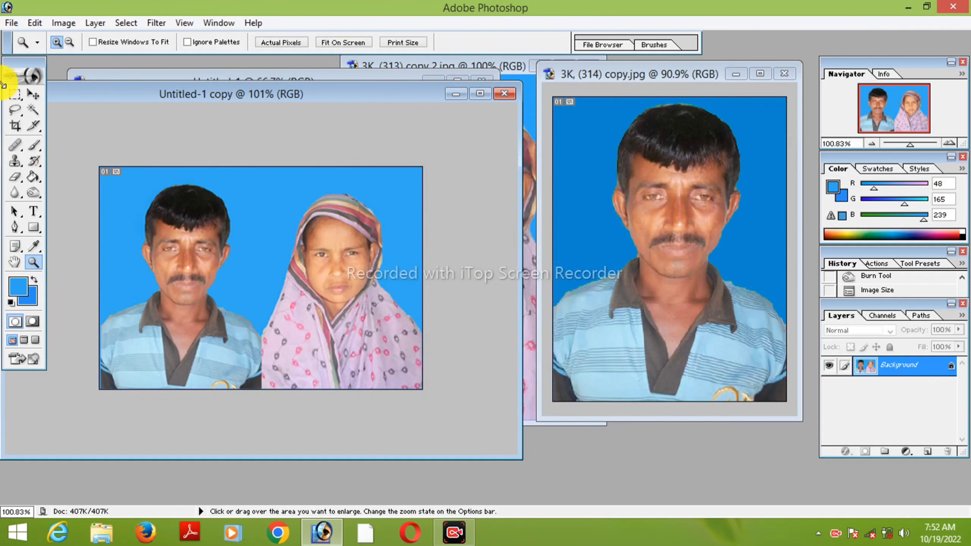
{"action": "left_click", "coordinate": [11, 23]}
Create a new blank white document using the 4 x 6 preset size.
{"action": "left_click", "coordinate": [36, 39]}
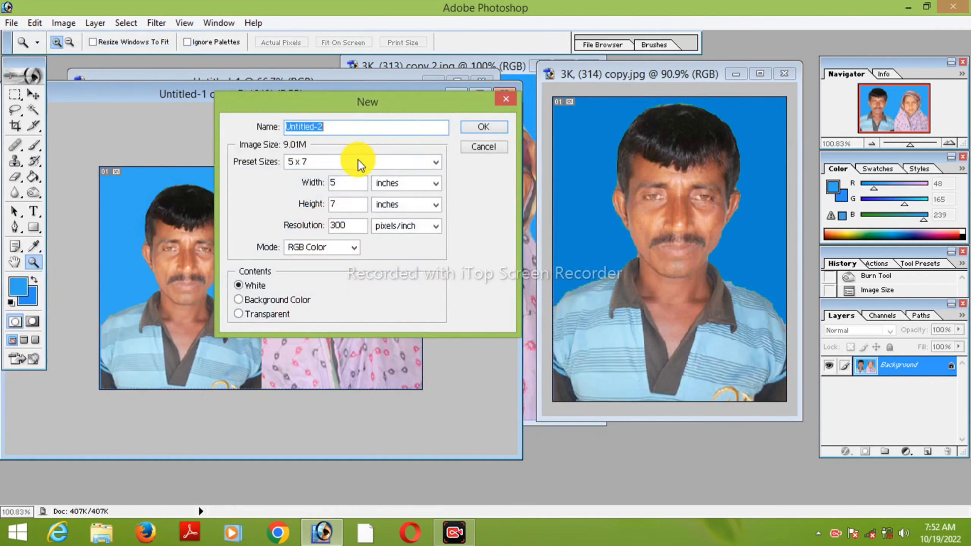
{"action": "left_click", "coordinate": [344, 162]}
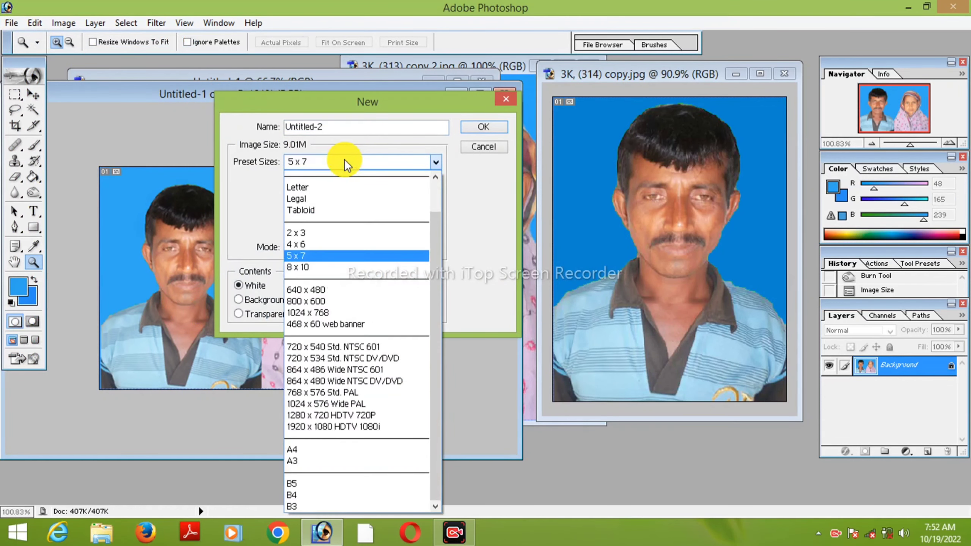
{"action": "left_click", "coordinate": [321, 244]}
{"action": "left_click", "coordinate": [483, 127]}
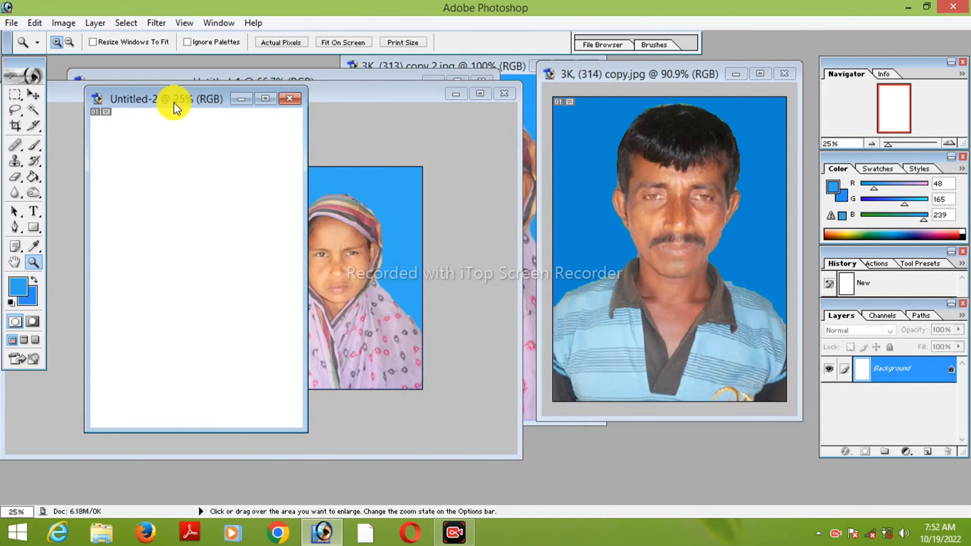
Arrange the Untitled-2 window as a floating window beside the Untitled-1 copy photo.
{"action": "left_click_drag", "start_coordinate": [174, 102], "coordinate": [471, 138]}
{"action": "left_click", "coordinate": [539, 136]}
{"action": "left_click", "coordinate": [431, 95]}
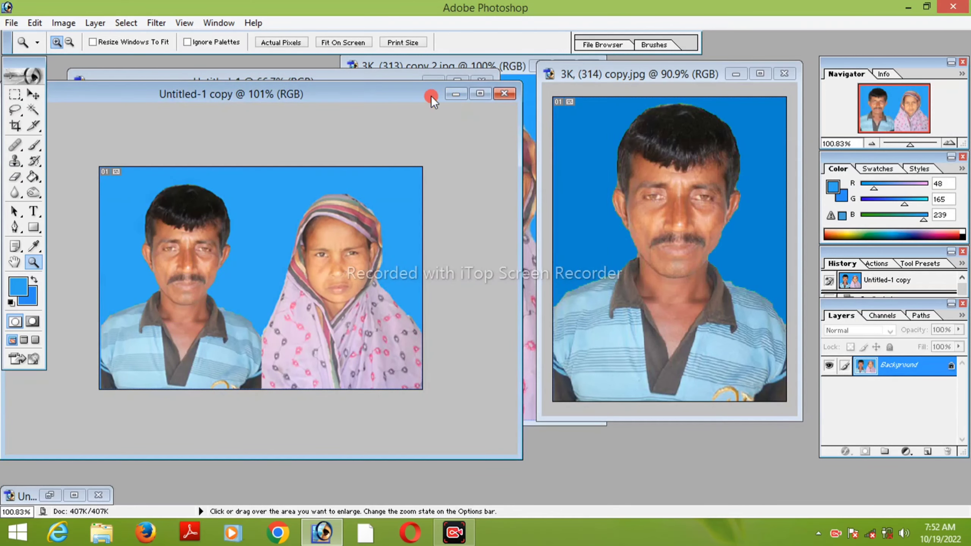
{"action": "left_click_drag", "start_coordinate": [431, 96], "coordinate": [404, 99]}
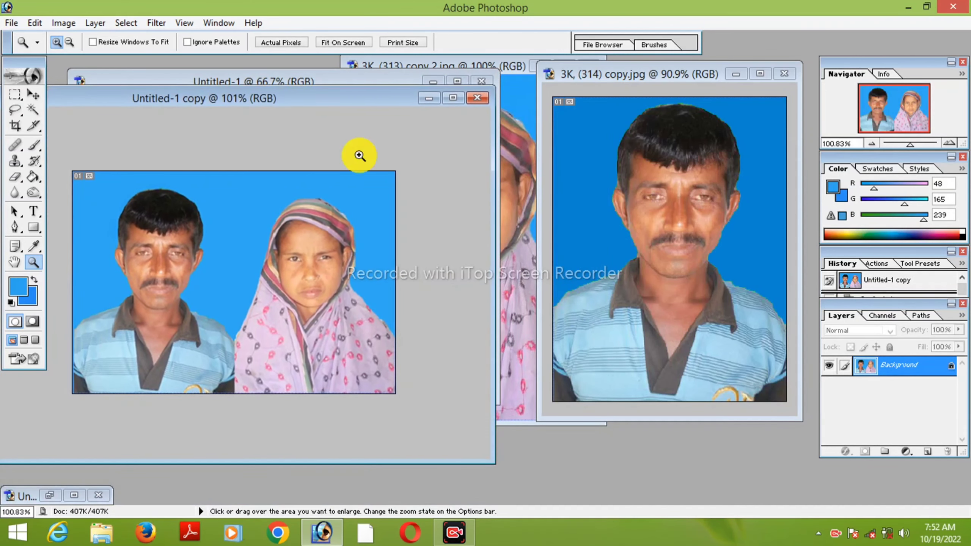
{"action": "left_click", "coordinate": [71, 495]}
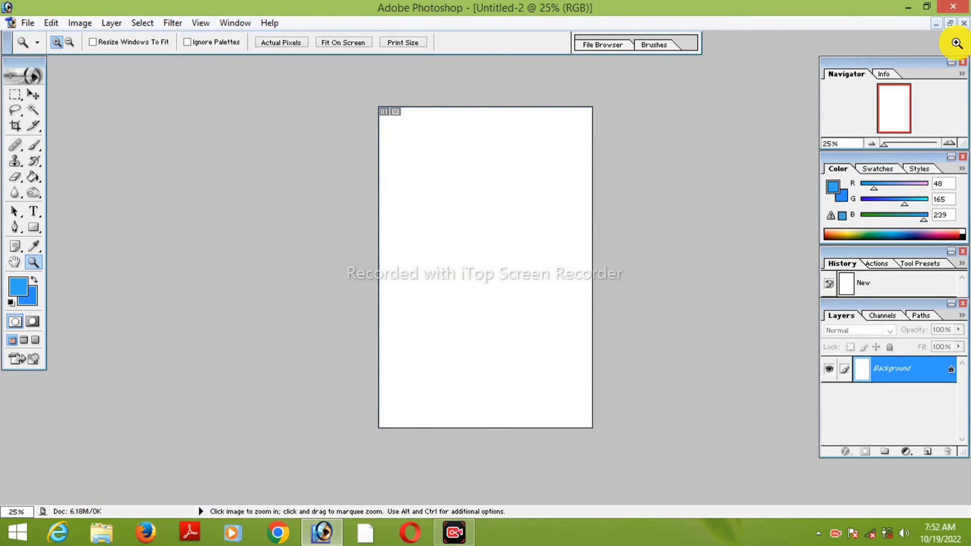
{"action": "left_click", "coordinate": [950, 23]}
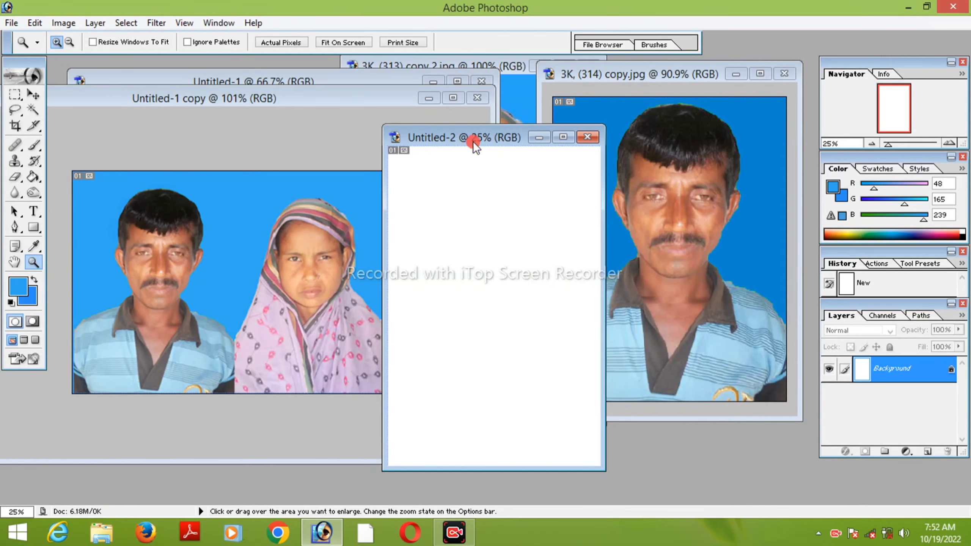
{"action": "left_click_drag", "start_coordinate": [473, 141], "coordinate": [506, 141]}
Move the couple photo into Untitled-2 and nudge it into the top-left corner.
{"action": "left_click", "coordinate": [31, 98]}
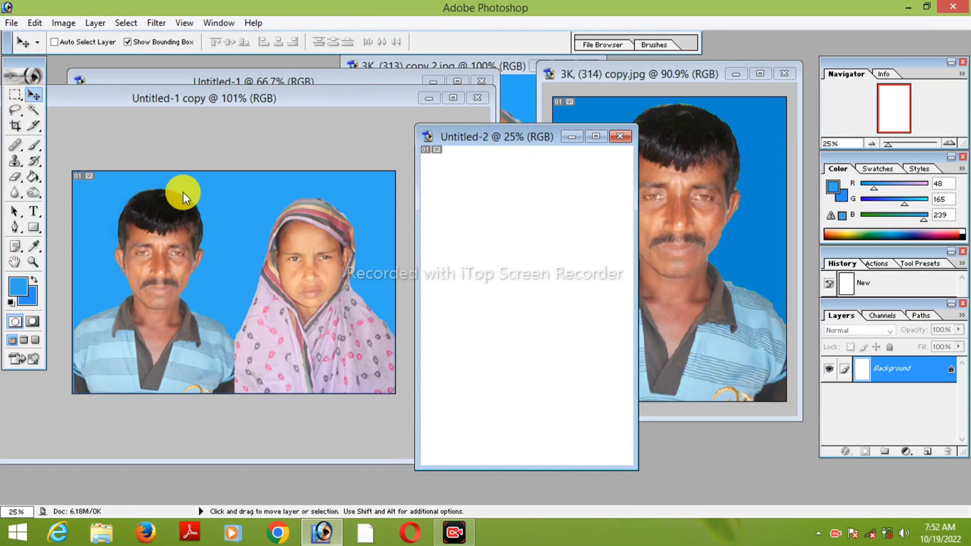
{"action": "left_click", "coordinate": [233, 243]}
{"action": "mouse_move", "coordinate": [462, 262]}
{"action": "left_mouse_down"}
{"action": "mouse_move", "coordinate": [526, 264]}
{"action": "mouse_move", "coordinate": [479, 188]}
{"action": "left_mouse_up"}
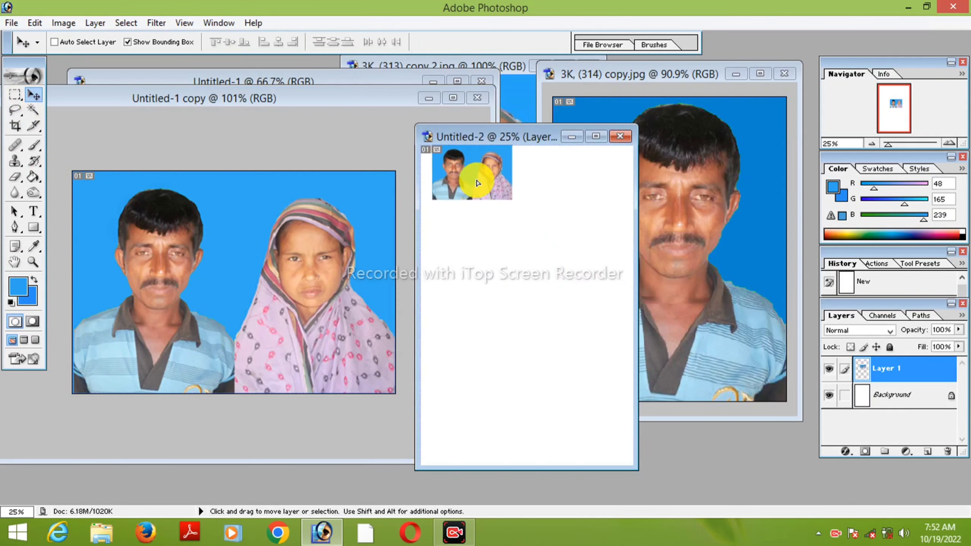
{"action": "key", "text": "shift+Up"}
{"action": "key", "text": "shift+Up"}
{"action": "key", "text": "shift+Up"}
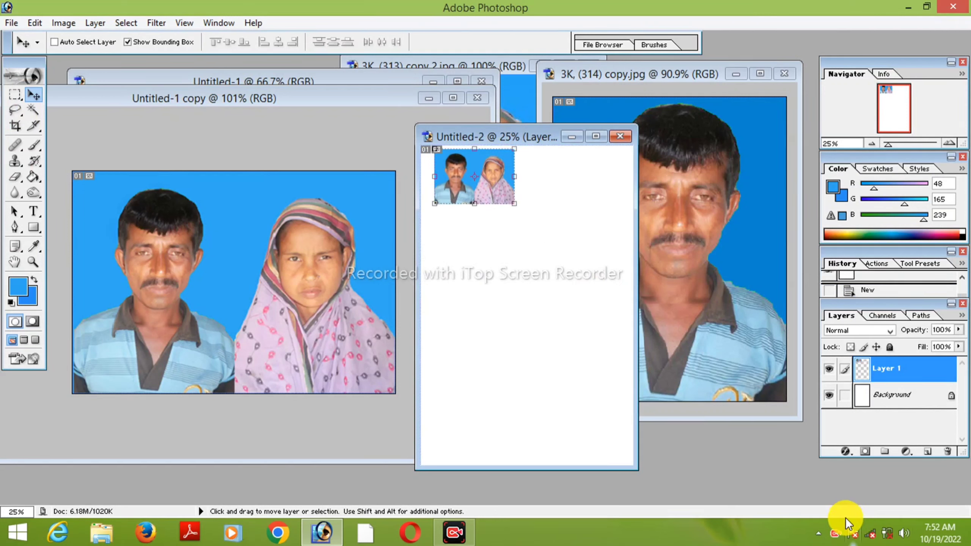
{"action": "key", "text": "shift+Left"}
{"action": "key", "text": "shift+Left"}
{"action": "key", "text": "shift+Left"}
{"action": "key", "text": "shift+Left"}
{"action": "key", "text": "shift+Left"}
{"action": "key", "text": "shift+Left"}
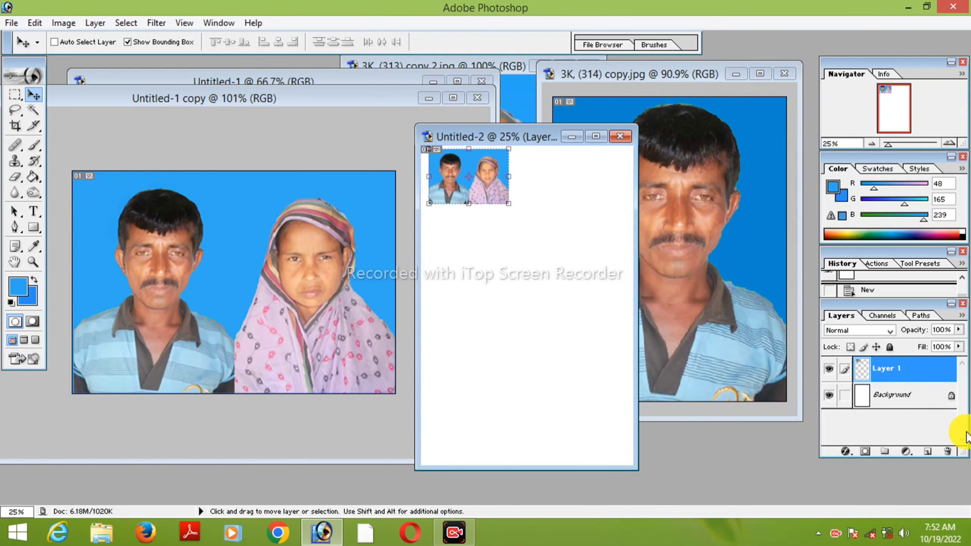
{"action": "left_click", "coordinate": [847, 451]}
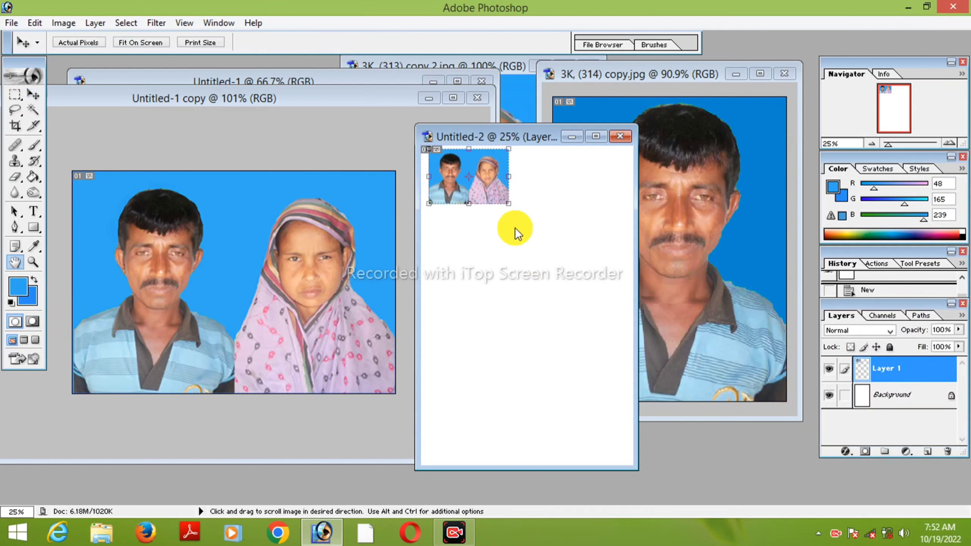
Add a yellow-green stroke border positioned inside the photo's edges.
{"action": "left_click", "coordinate": [444, 245]}
{"action": "left_click", "coordinate": [482, 327]}
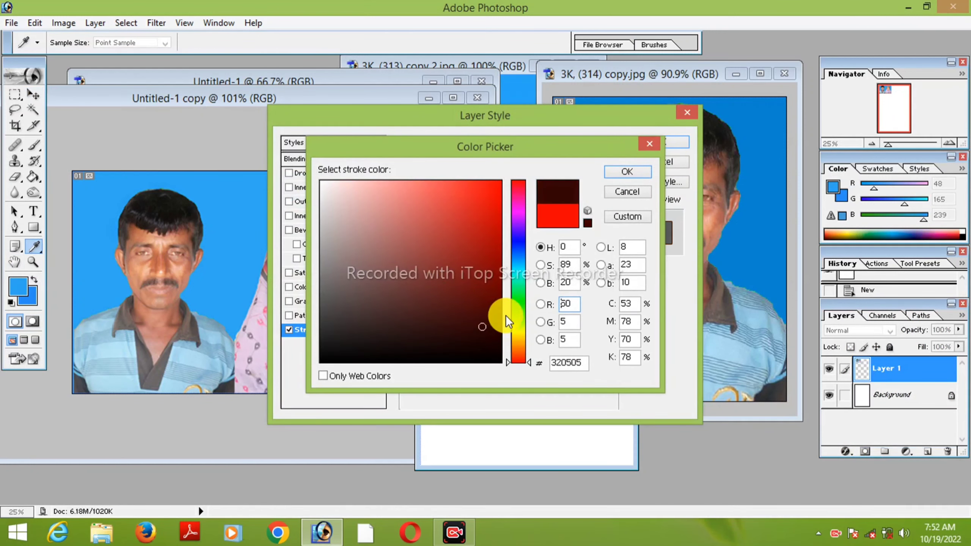
{"action": "left_click", "coordinate": [510, 316]}
{"action": "left_click", "coordinate": [490, 195]}
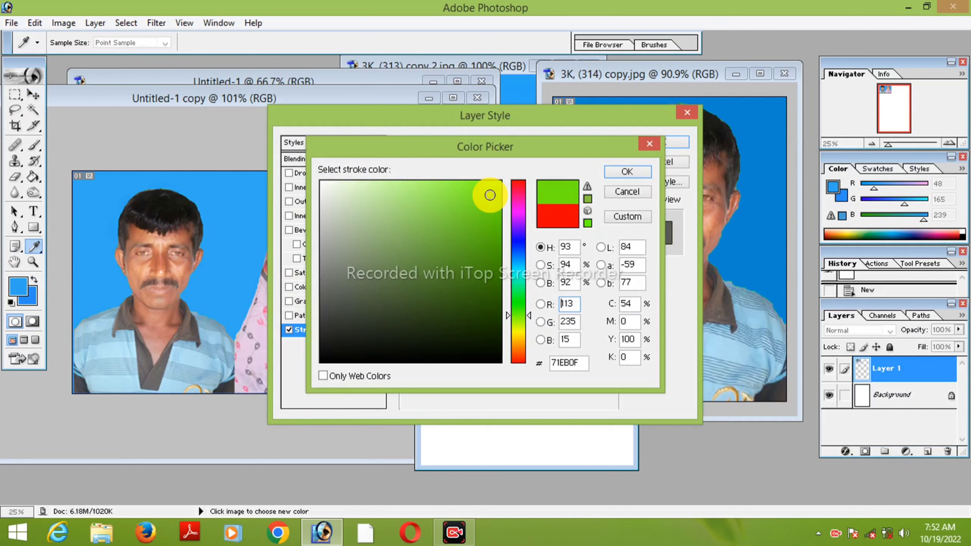
{"action": "left_click", "coordinate": [516, 321]}
{"action": "left_click", "coordinate": [494, 186]}
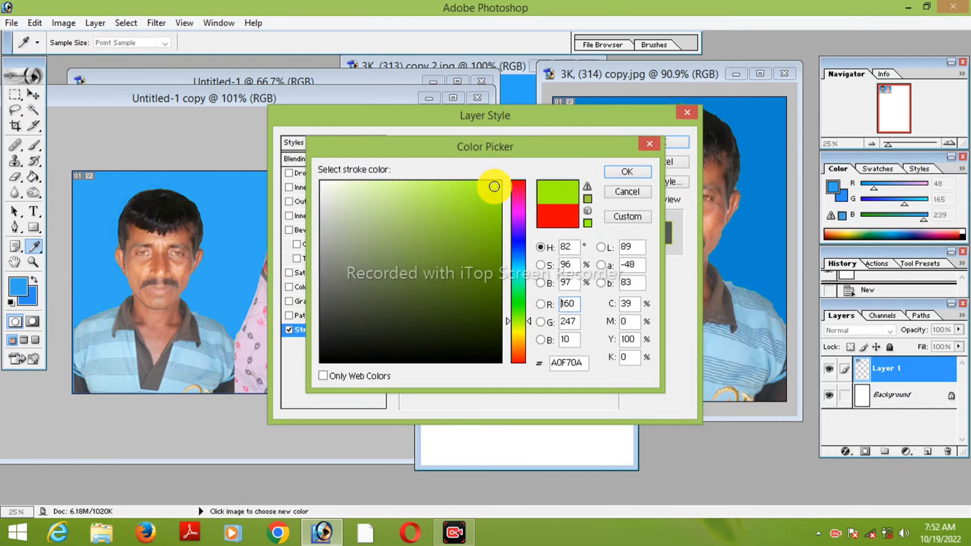
{"action": "left_click", "coordinate": [642, 174]}
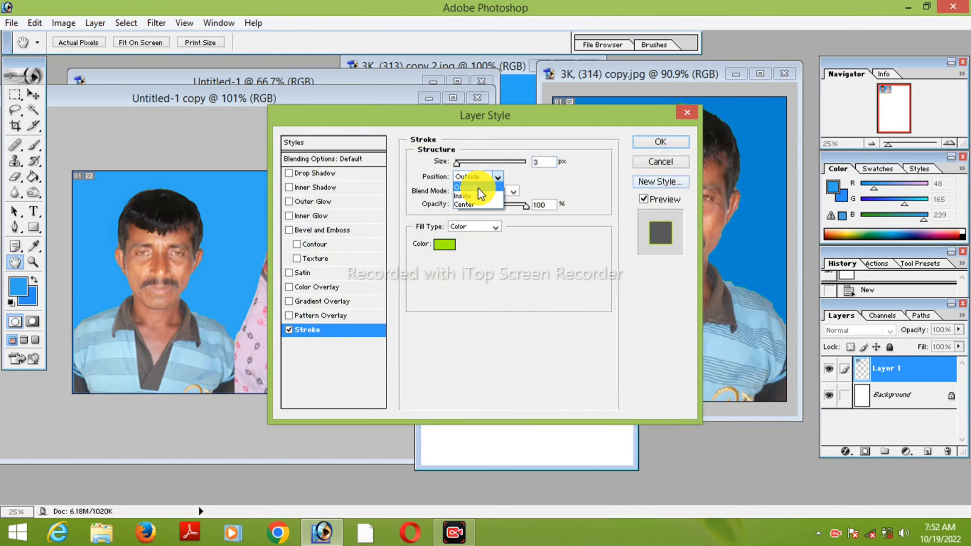
{"action": "left_click", "coordinate": [477, 196]}
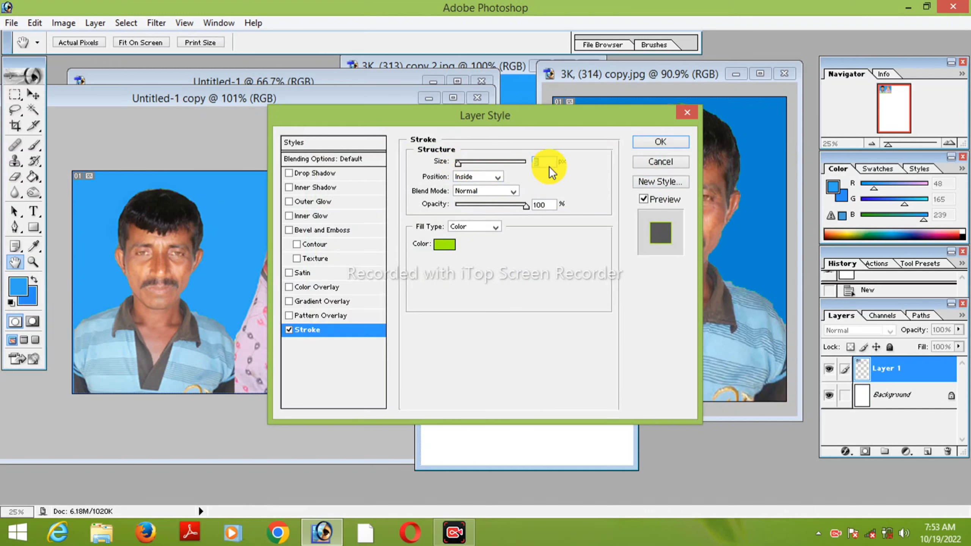
{"action": "left_click", "coordinate": [662, 142]}
{"action": "key", "text": "v"}
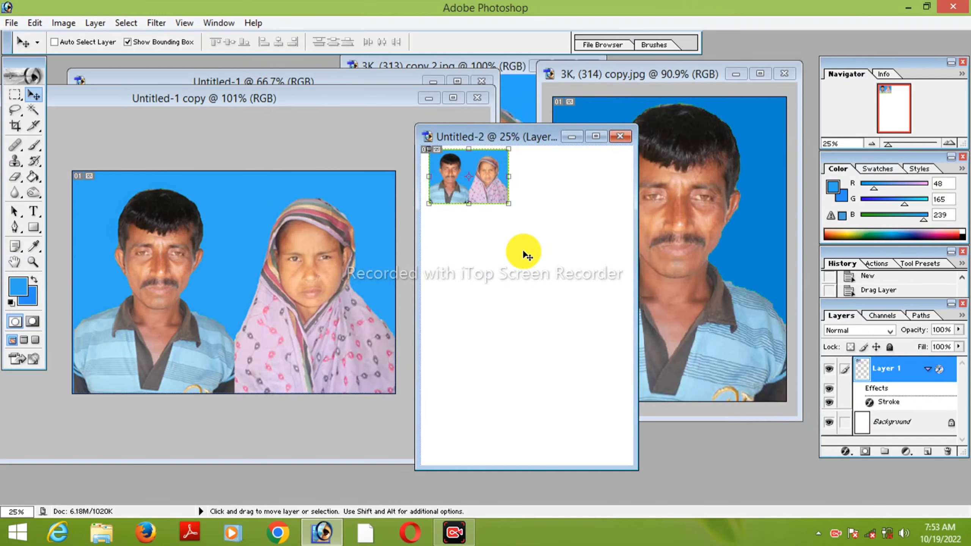
Change the stroke to near-black with a 7 px width.
{"action": "left_click", "coordinate": [845, 452]}
{"action": "left_click", "coordinate": [846, 447]}
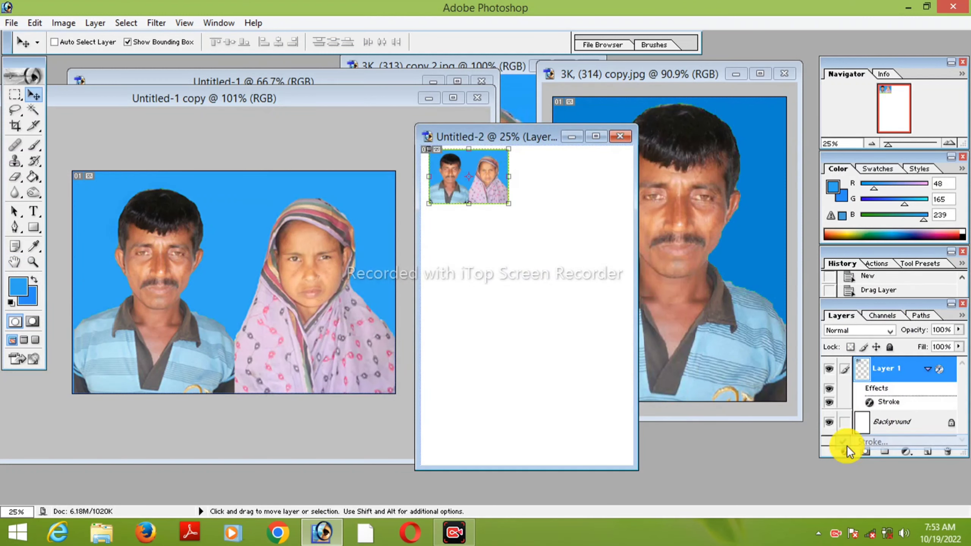
{"action": "left_click", "coordinate": [437, 244]}
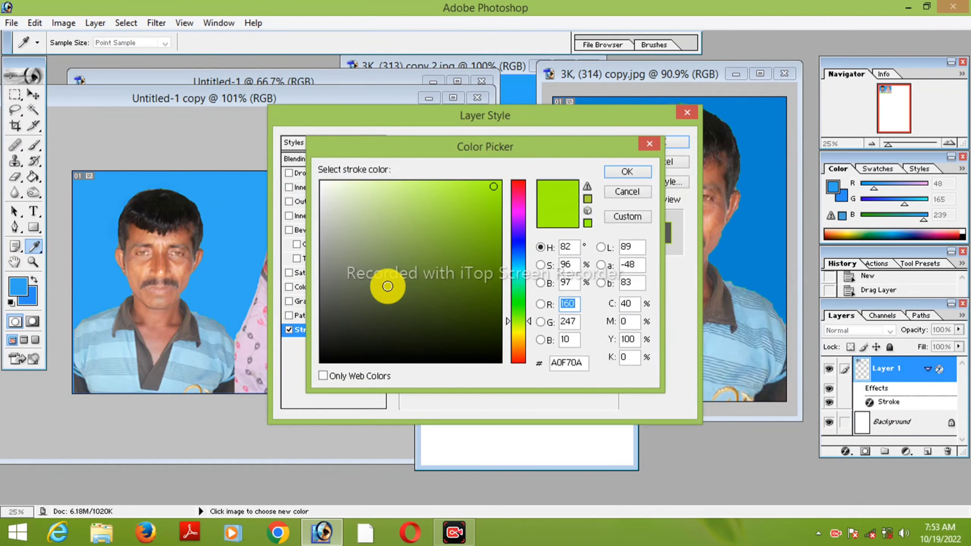
{"action": "left_click_drag", "start_coordinate": [365, 345], "coordinate": [308, 355]}
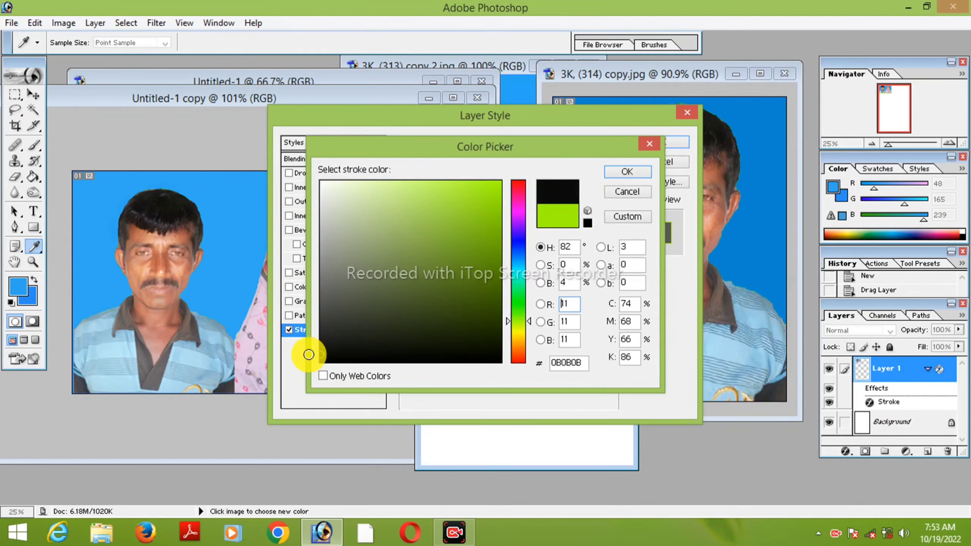
{"action": "left_click", "coordinate": [627, 171]}
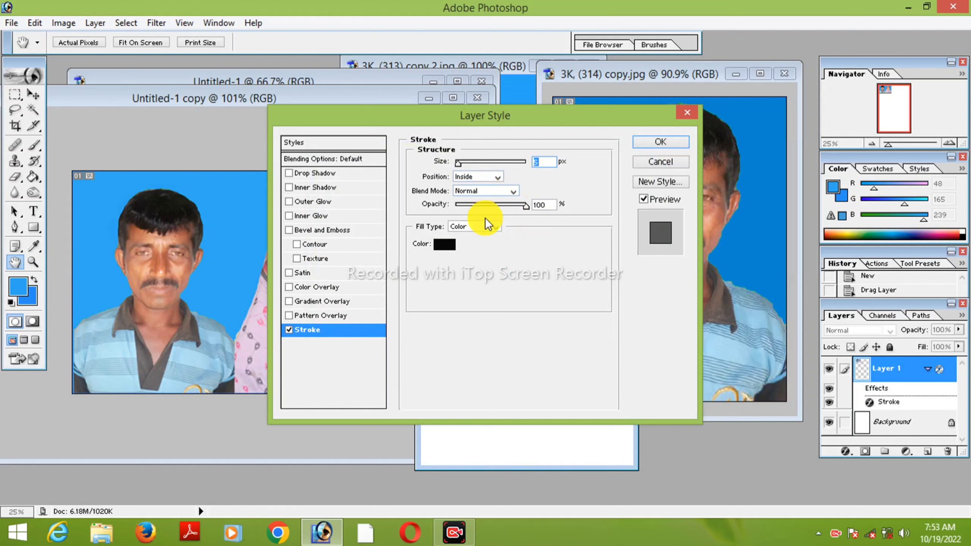
{"action": "type", "text": "7"}
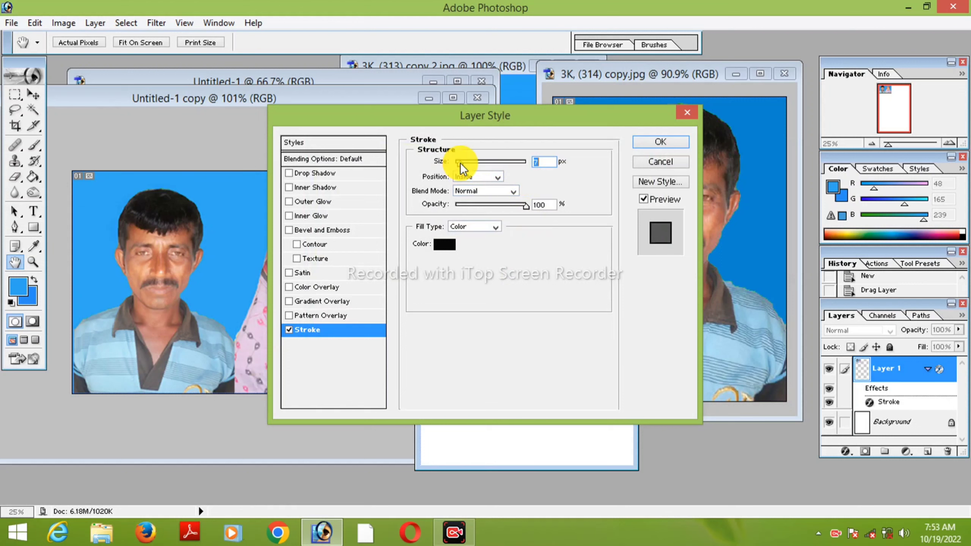
{"action": "key", "text": "Tab"}
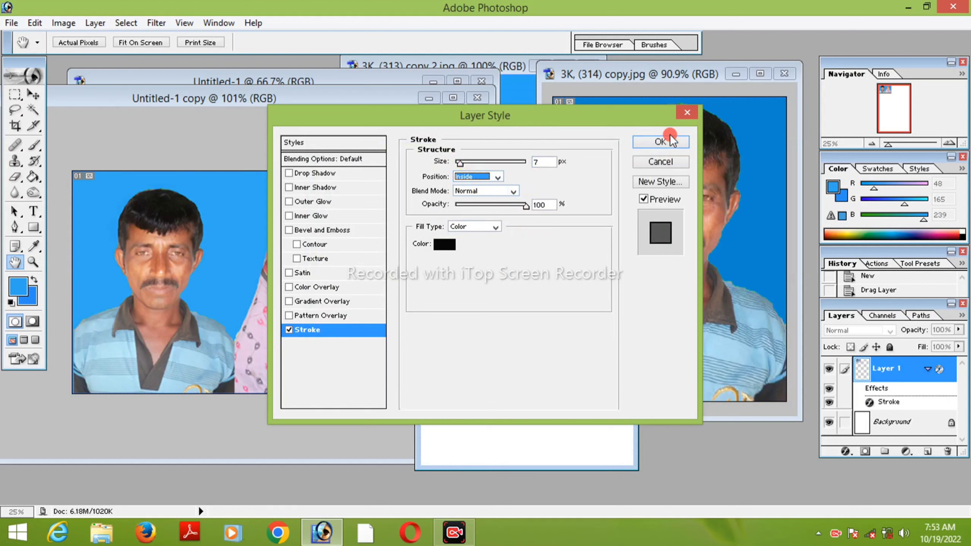
{"action": "left_click", "coordinate": [649, 148]}
{"action": "key", "text": "v"}
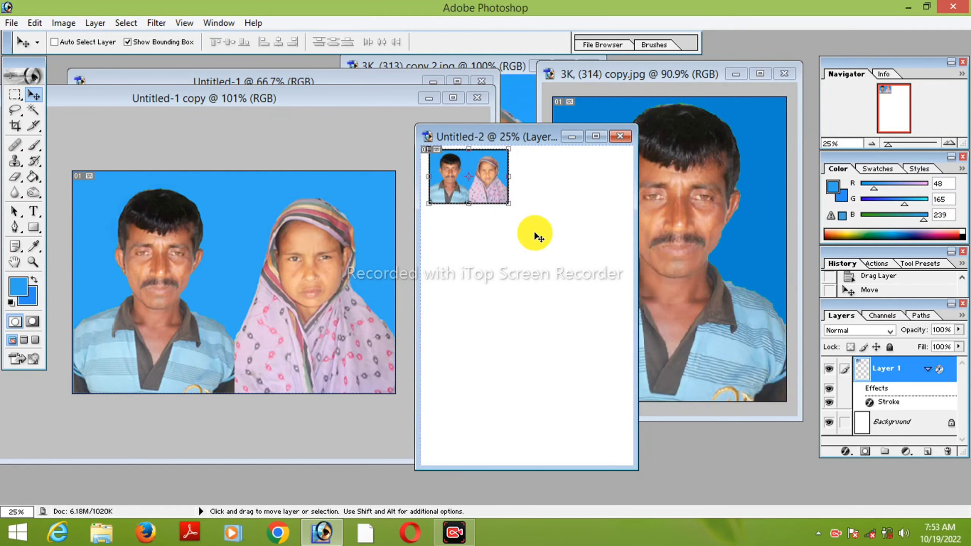
Recolour the 7 px stroke to bright magenta.
{"action": "left_click", "coordinate": [845, 452]}
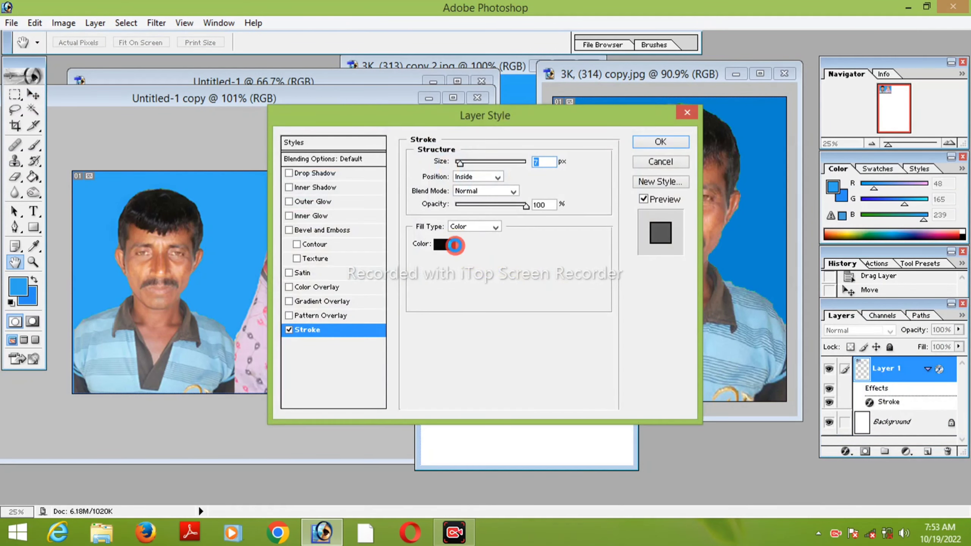
{"action": "left_click", "coordinate": [454, 245]}
{"action": "left_click_drag", "start_coordinate": [508, 288], "coordinate": [516, 212]}
{"action": "left_click", "coordinate": [485, 189]}
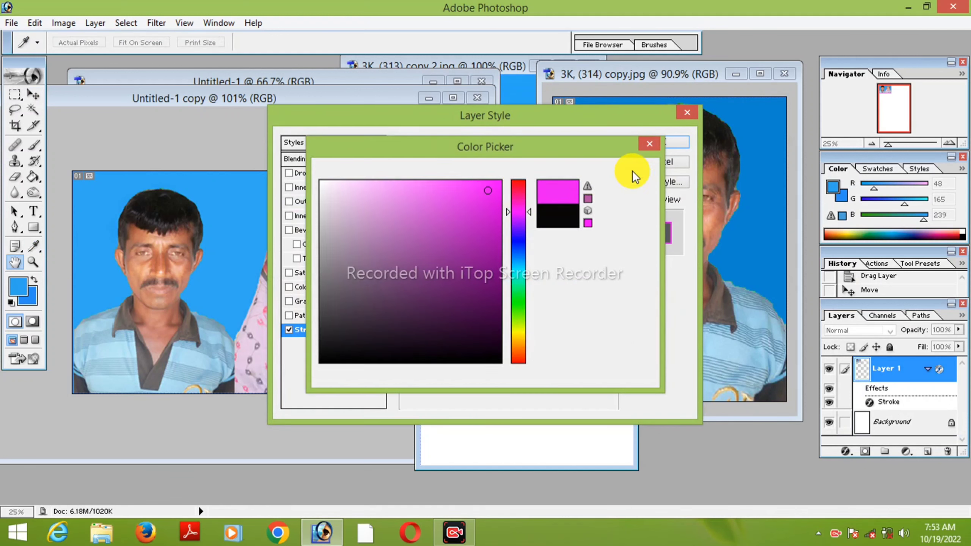
{"action": "left_click", "coordinate": [633, 175]}
{"action": "left_click", "coordinate": [657, 143]}
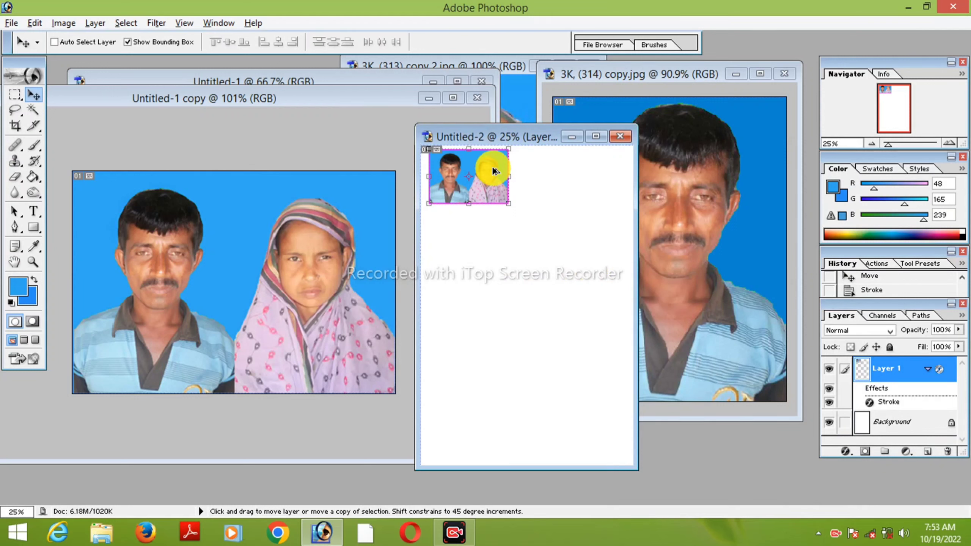
Duplicate the photo to the top-right and align it flush with the original.
{"action": "mouse_move", "coordinate": [475, 187]}
{"action": "left_mouse_down"}
{"action": "mouse_move", "coordinate": [536, 181]}
{"action": "mouse_move", "coordinate": [560, 233]}
{"action": "mouse_move", "coordinate": [465, 243]}
{"action": "left_mouse_up"}
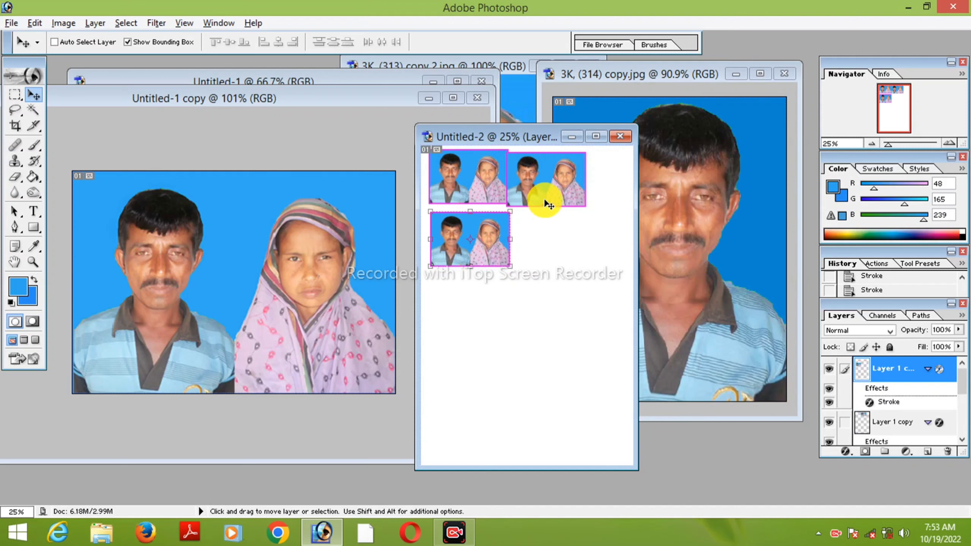
{"action": "right_click", "coordinate": [559, 203]}
{"action": "left_click", "coordinate": [562, 209]}
{"action": "key", "text": "Right"}
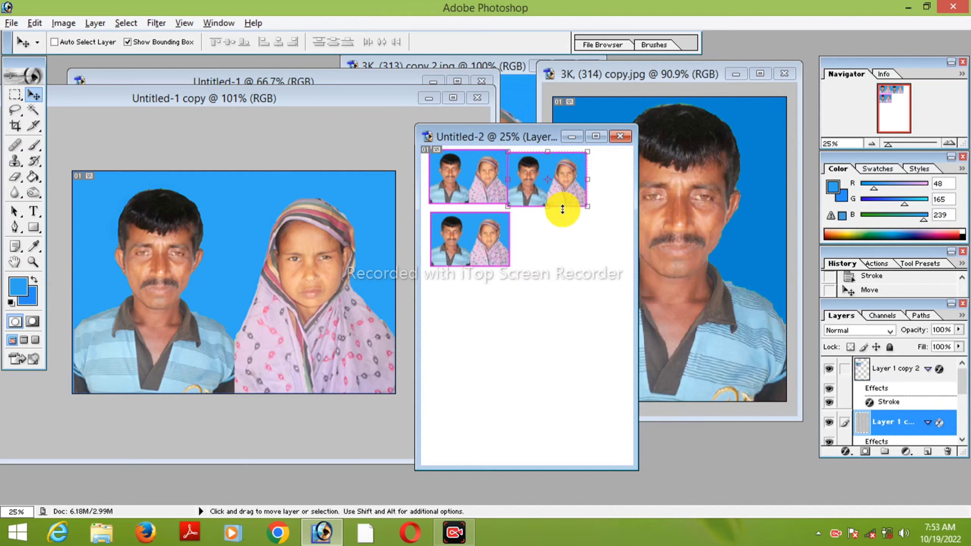
{"action": "key", "text": "Right"}
{"action": "key", "text": "Right"}
{"action": "key", "text": "Right"}
{"action": "key", "text": "Right"}
{"action": "key", "text": "Right"}
{"action": "key", "text": "Up"}
{"action": "key", "text": "Up"}
{"action": "key", "text": "Up"}
{"action": "key", "text": "Up"}
{"action": "key", "text": "Up"}
{"action": "key", "text": "Up"}
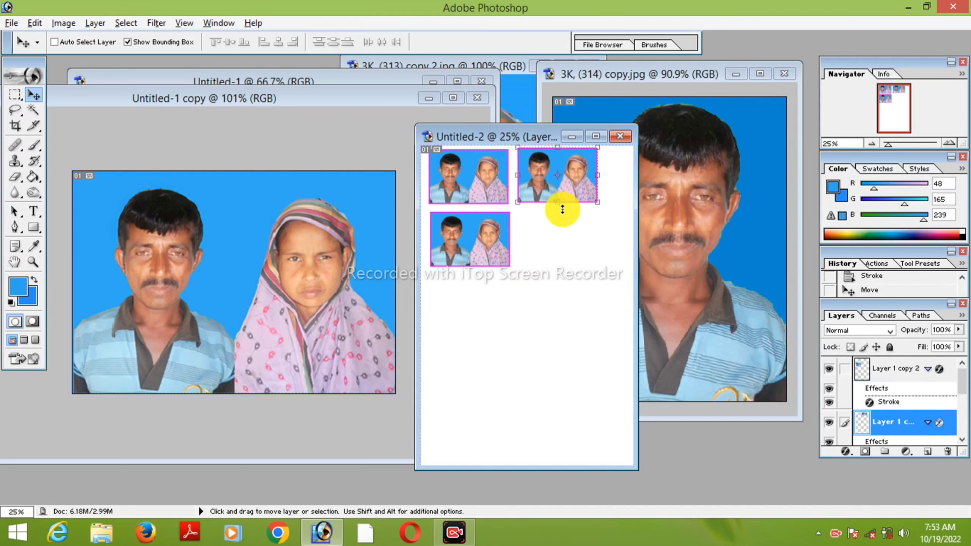
{"action": "key", "text": "Down"}
{"action": "key", "text": "Down"}
{"action": "key", "text": "Down"}
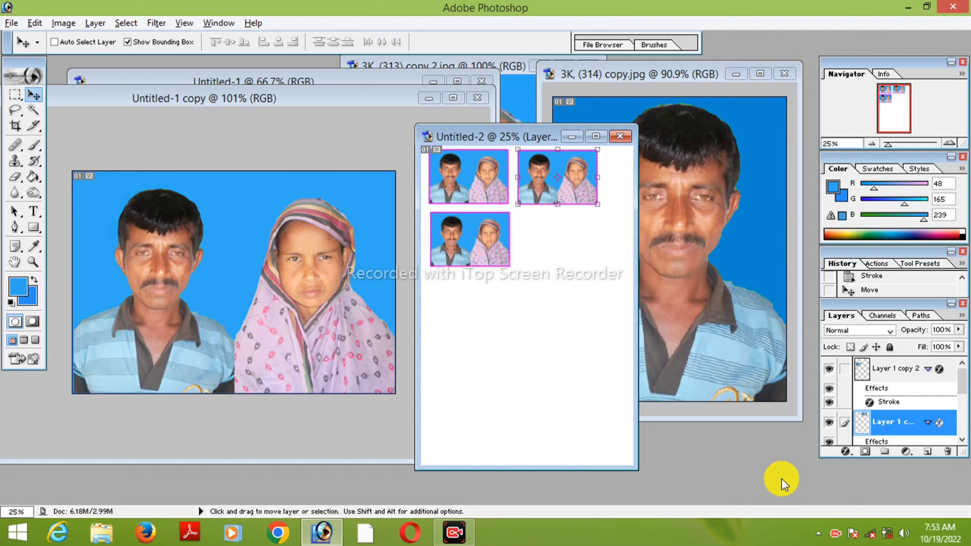
{"action": "key", "text": "shift+Left"}
{"action": "key", "text": "shift+Left"}
{"action": "key", "text": "shift+Up"}
{"action": "key", "text": "shift+Left"}
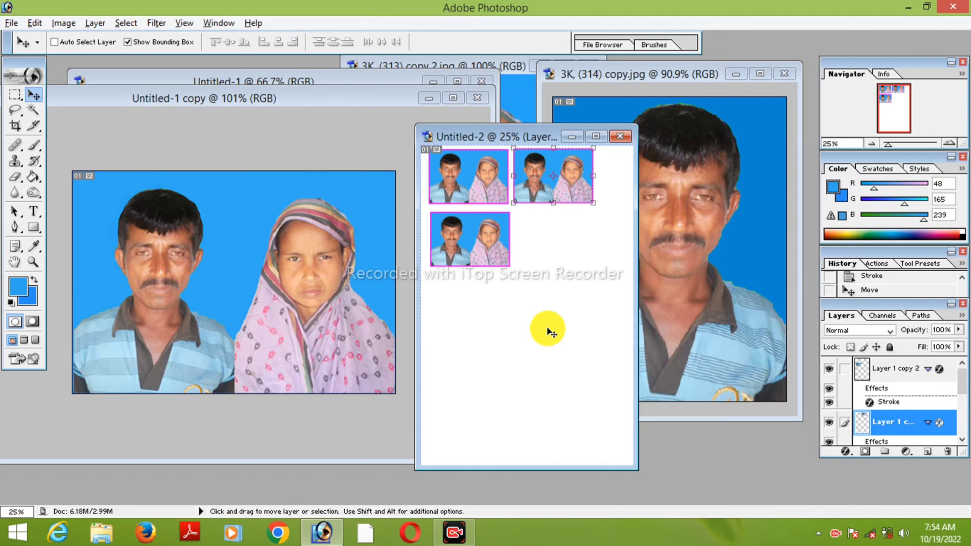
{"action": "key", "text": "shift+Left"}
Align the bottom-left copy and nudge the third-row copy into place.
{"action": "right_click", "coordinate": [475, 252]}
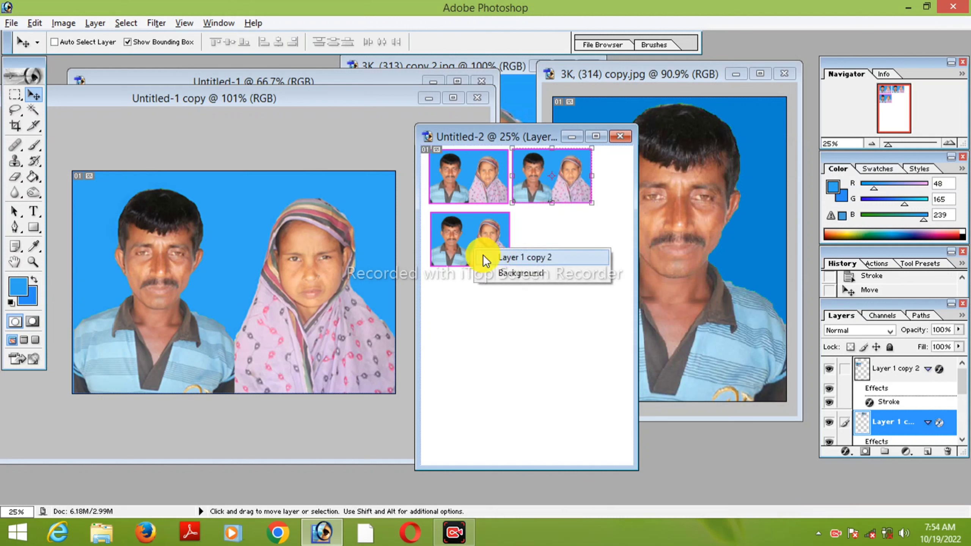
{"action": "left_click", "coordinate": [493, 254]}
{"action": "key", "text": "shift+Up"}
{"action": "key", "text": "shift+Up"}
{"action": "key", "text": "shift+Left"}
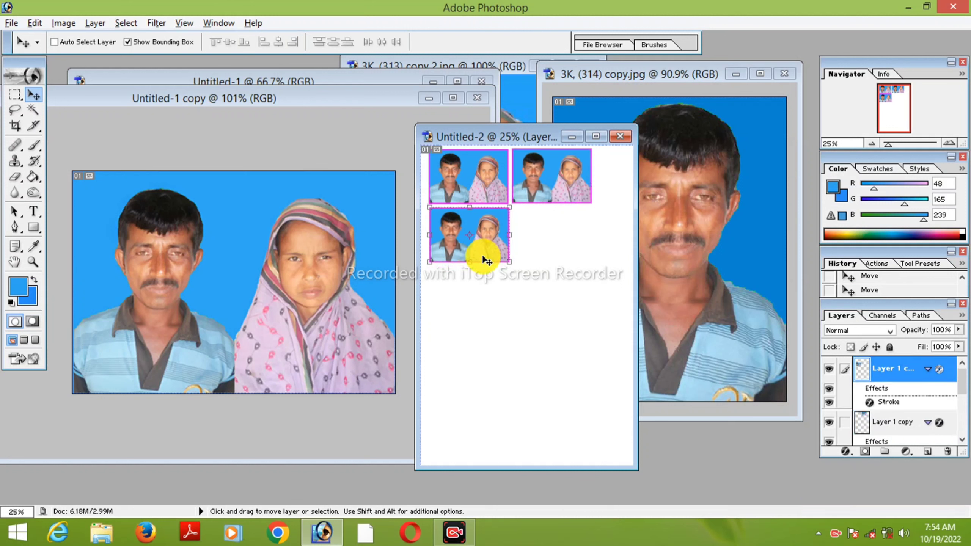
{"action": "key", "text": "shift+Down"}
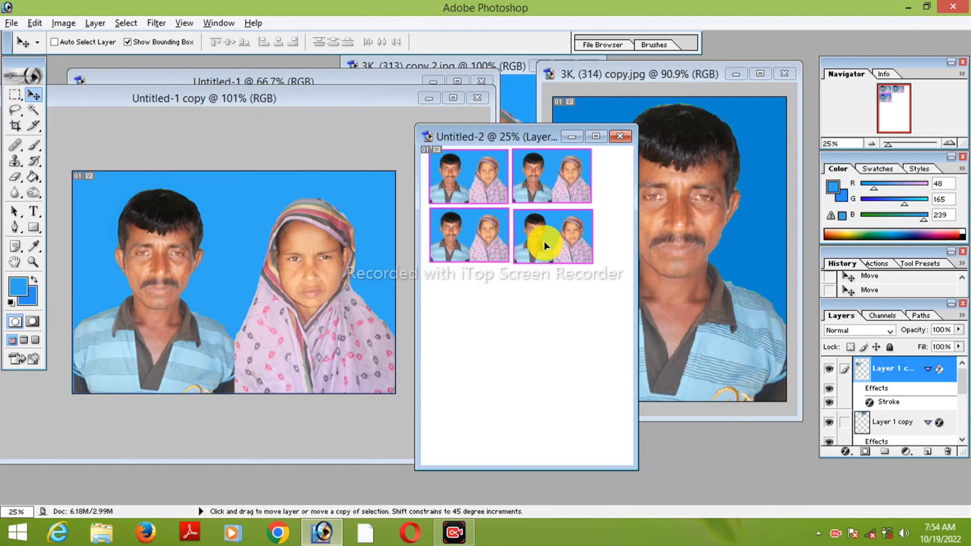
{"action": "key", "text": "shift+Up"}
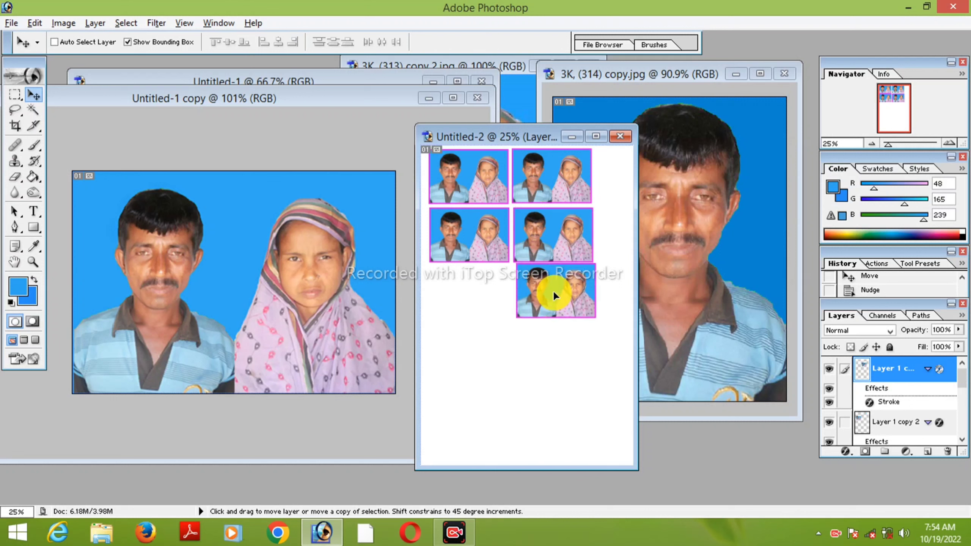
{"action": "key", "text": "shift+Down"}
{"action": "key", "text": "shift+Down"}
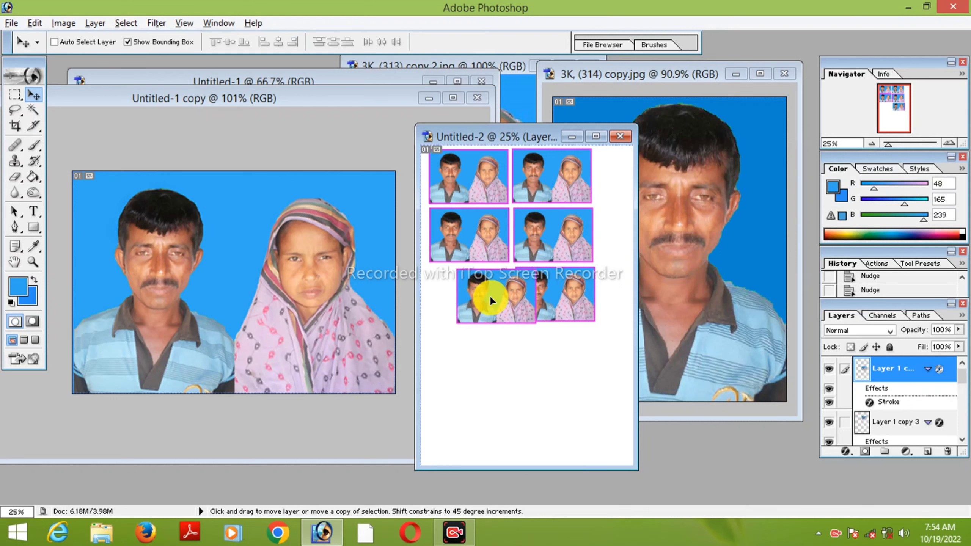